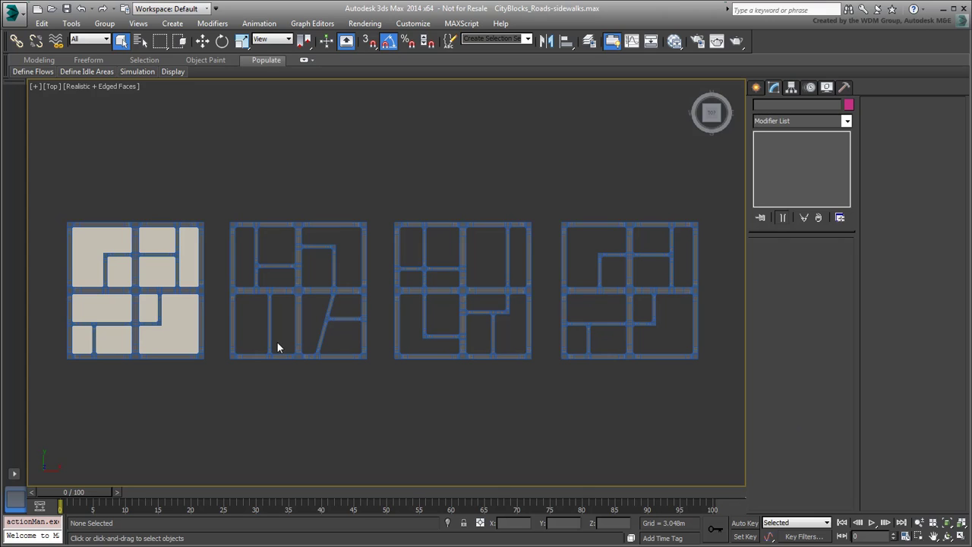
Step: Delete the road mesh and the ground plane of the leftmost city block
left_click(201, 326)
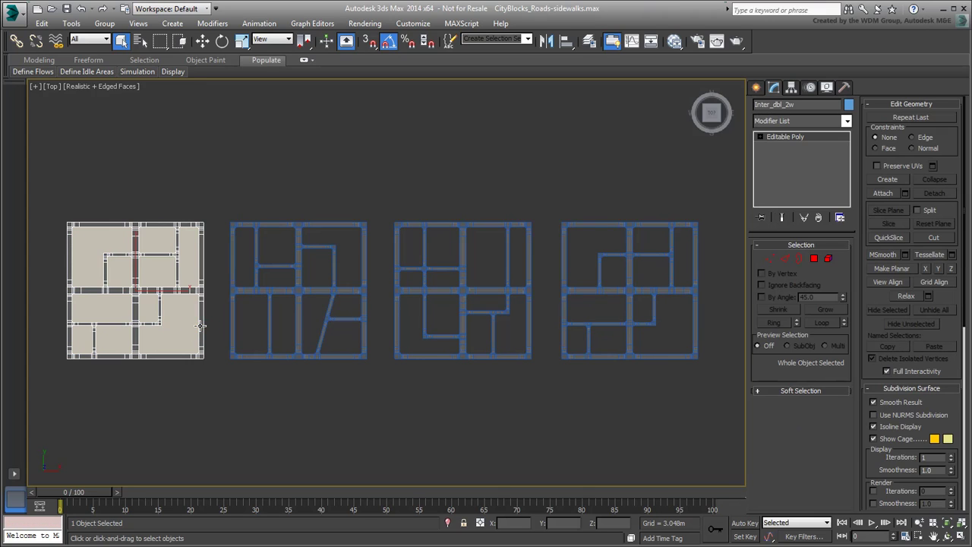
key("Delete")
left_click(165, 317)
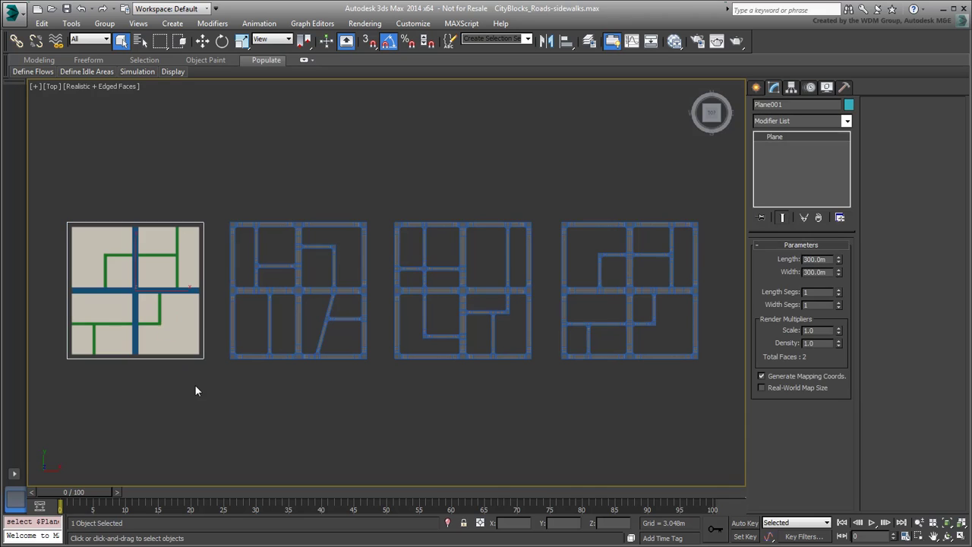
key("Delete")
Step: Select the CityBlock-A road mesh and enter its Border sub-object level
middle_click_drag(426, 374, 318, 400)
scroll(293, 384, "up", 3)
scroll(299, 390, "down", 3)
scroll(299, 390, "up", 1)
middle_click_drag(182, 390, 358, 458)
scroll(382, 384, "up", 3)
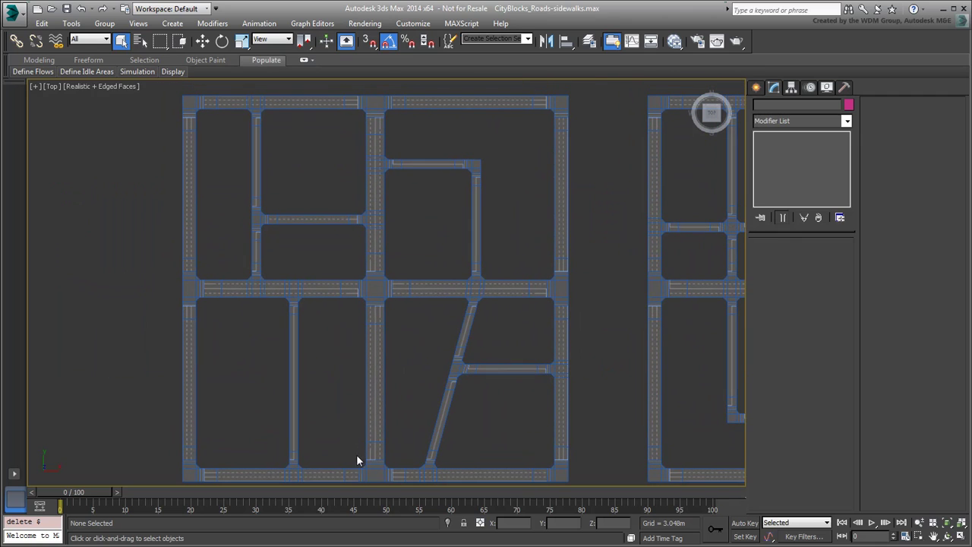
left_click(391, 291)
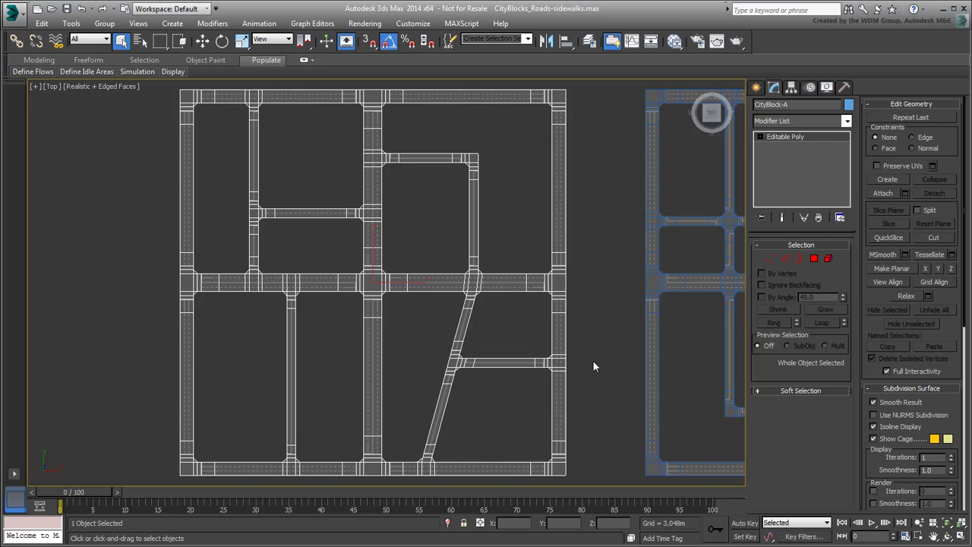
left_click(795, 260)
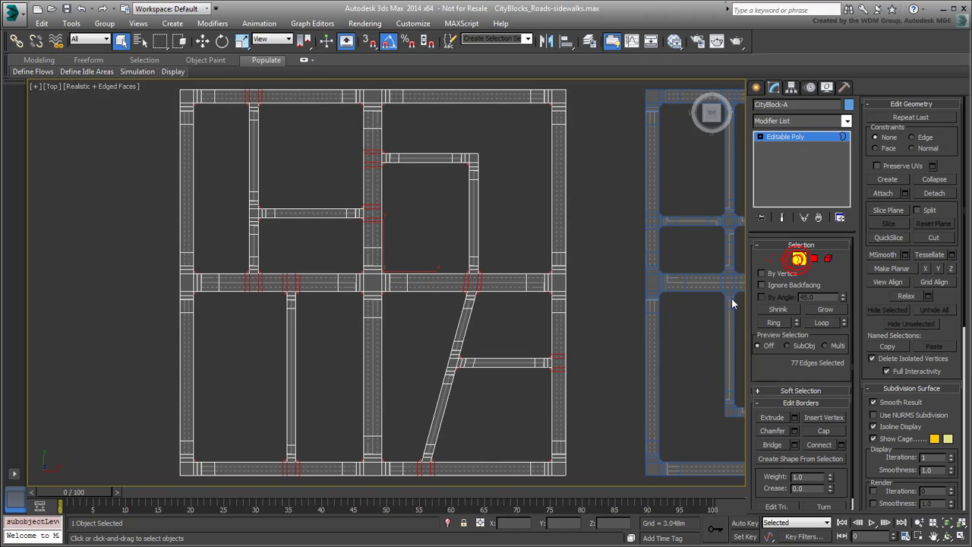
Step: Select individual inner borders of CityBlock-A one after another
left_click(553, 229)
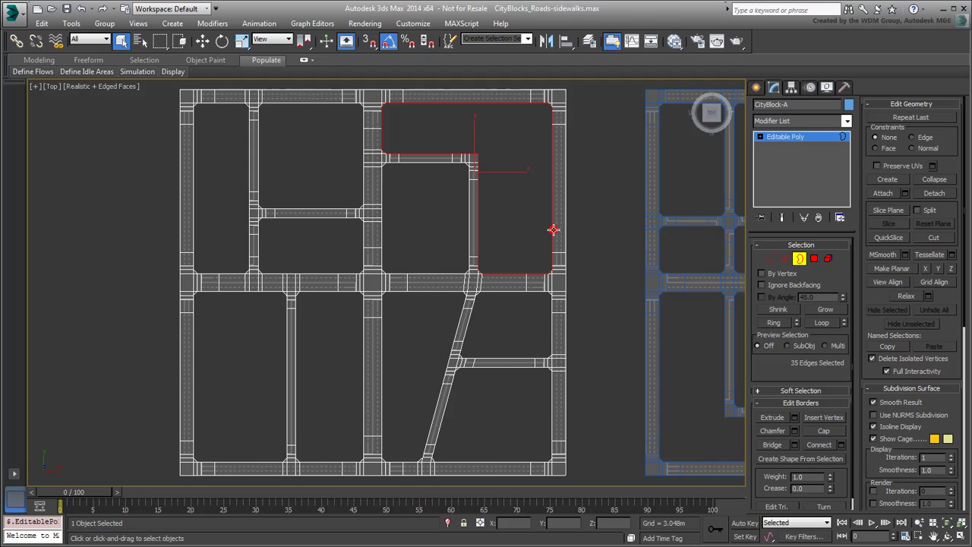
left_click(468, 238)
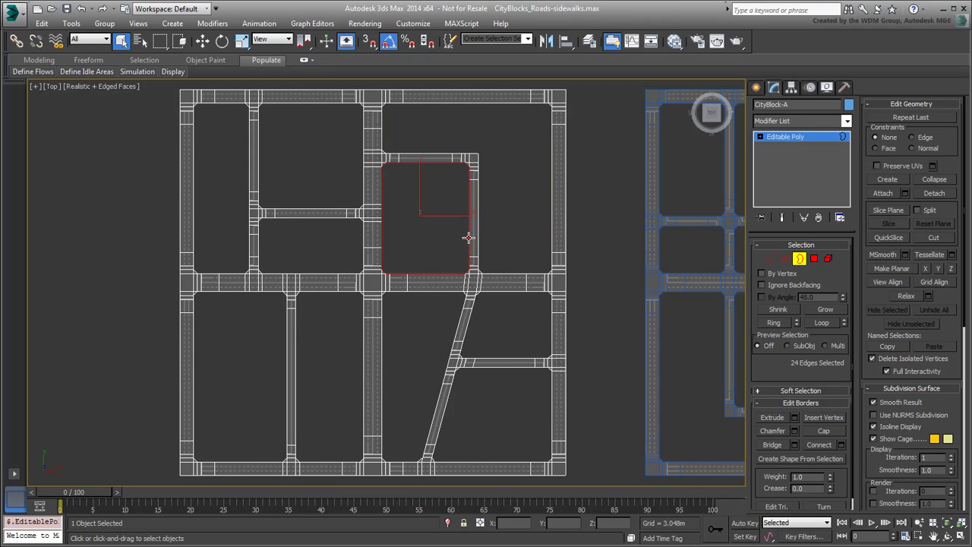
left_click(361, 254)
left_click(410, 293)
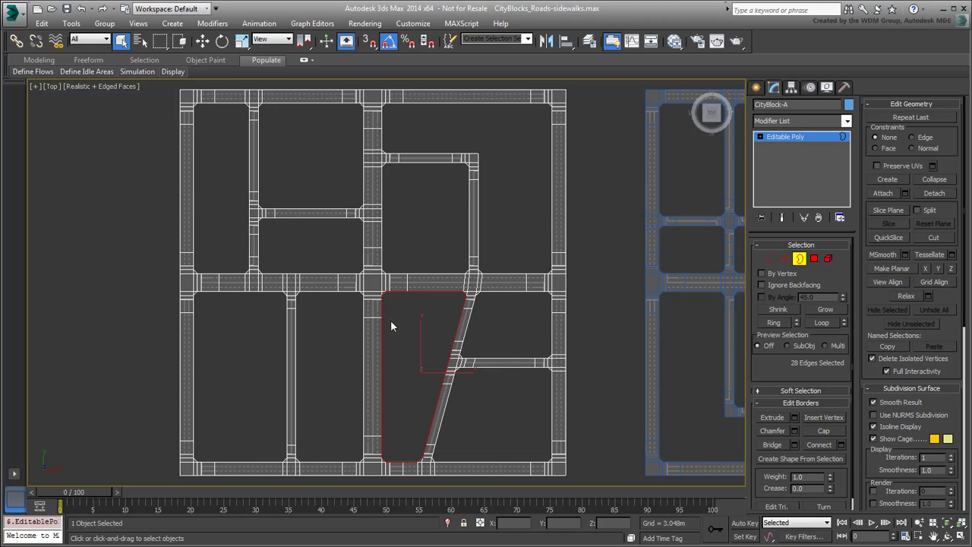
Step: Select all inner lot borders of CityBlock-A, leaving the outer perimeter border out of the selection
left_click_drag(507, 150, 230, 389)
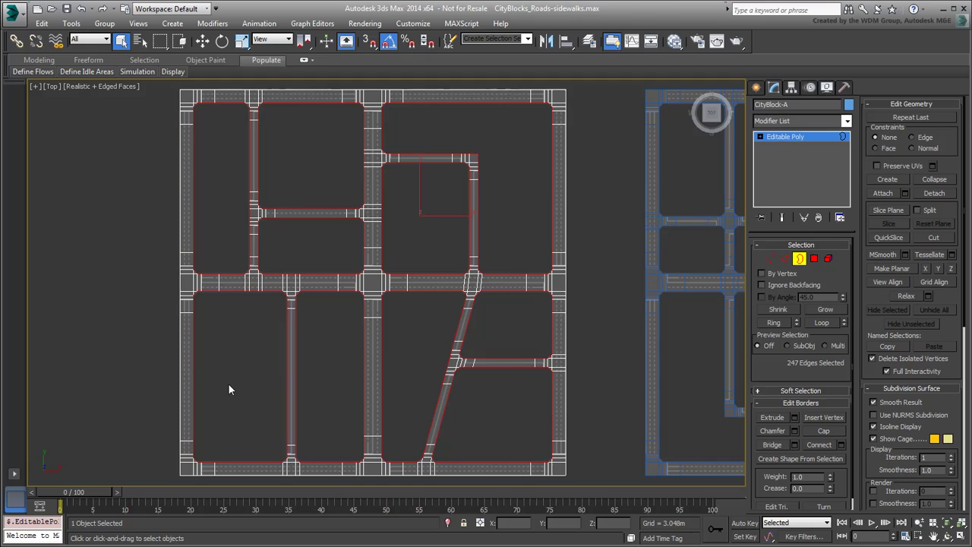
left_click(565, 230, "ctrl")
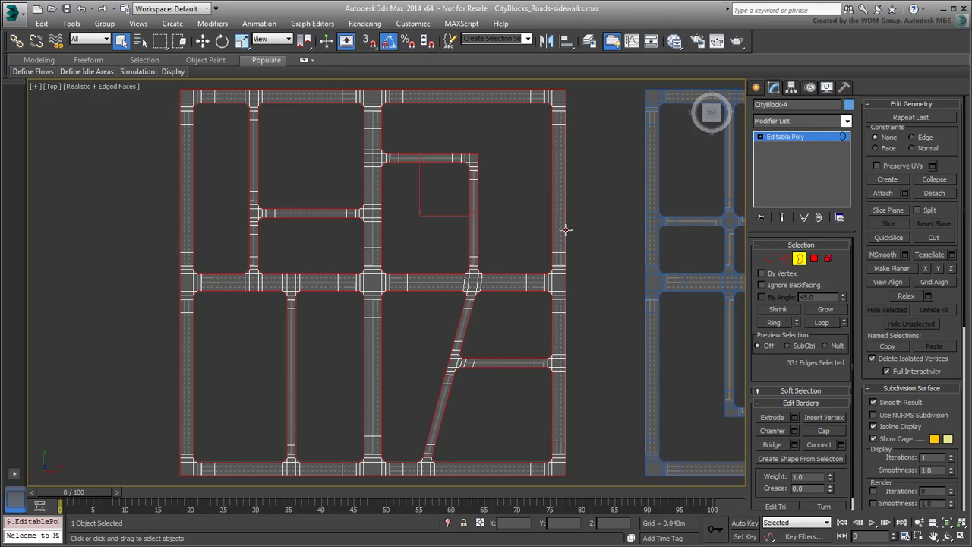
left_click(564, 225, "alt")
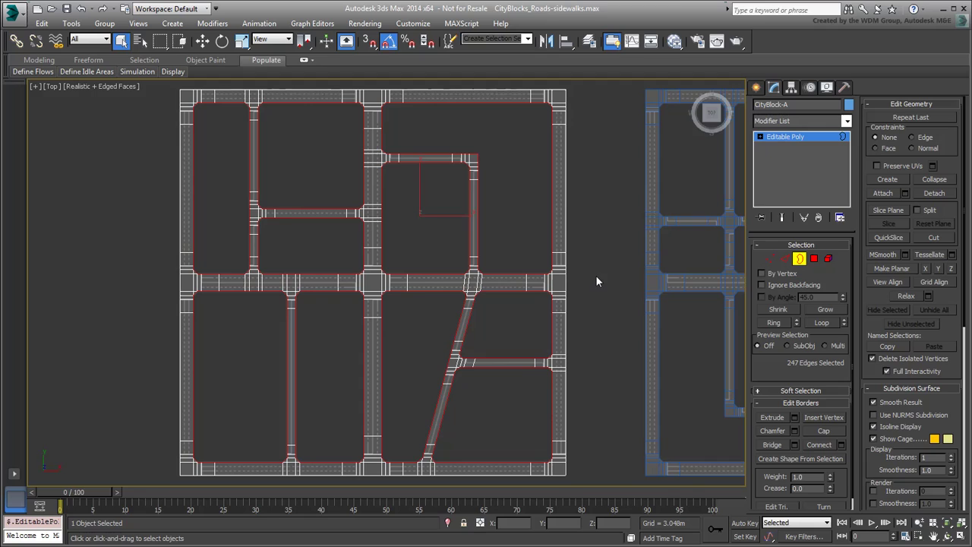
Step: Try creating a Smooth shape from the selected borders, inspect an intersection corner, and undo the shape
left_click(800, 458)
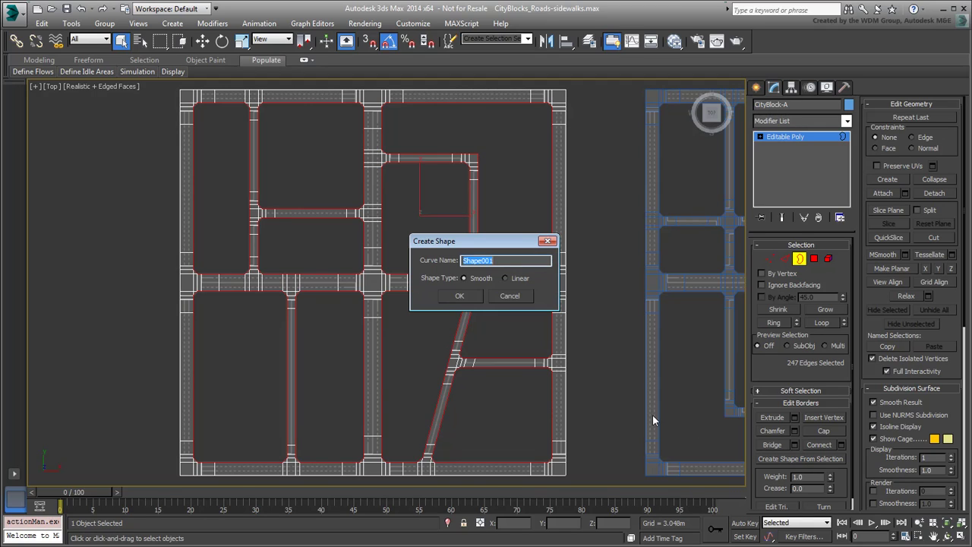
left_click(459, 296)
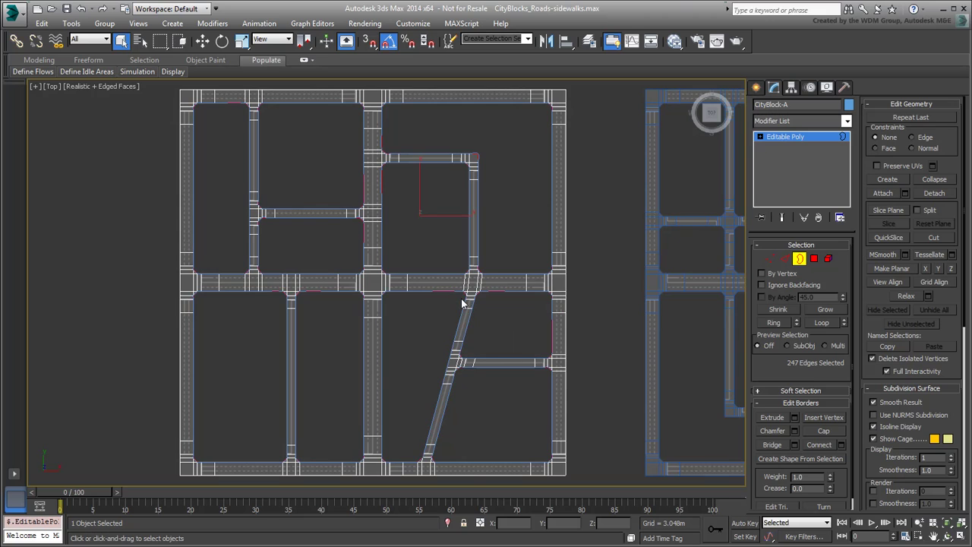
scroll(372, 401, "up", 10)
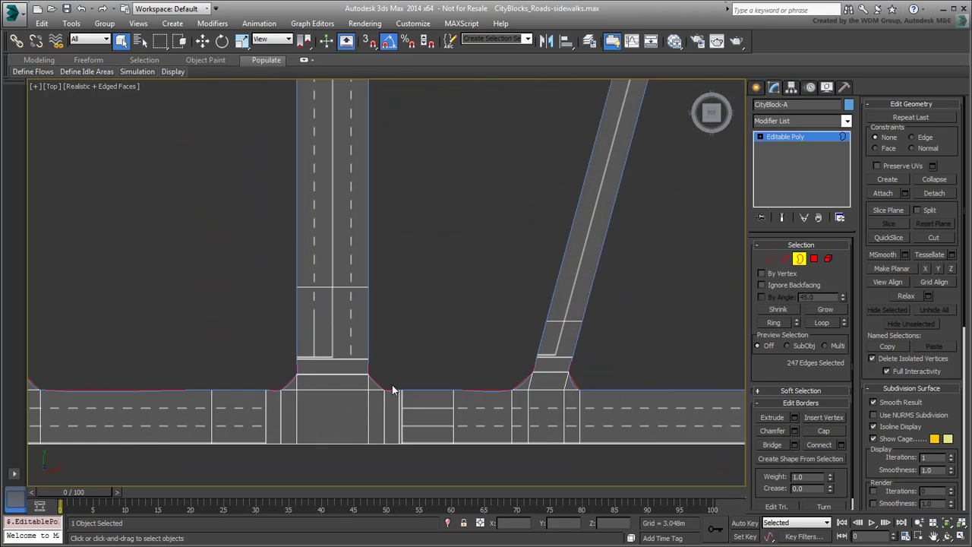
scroll(372, 400, "up", 2)
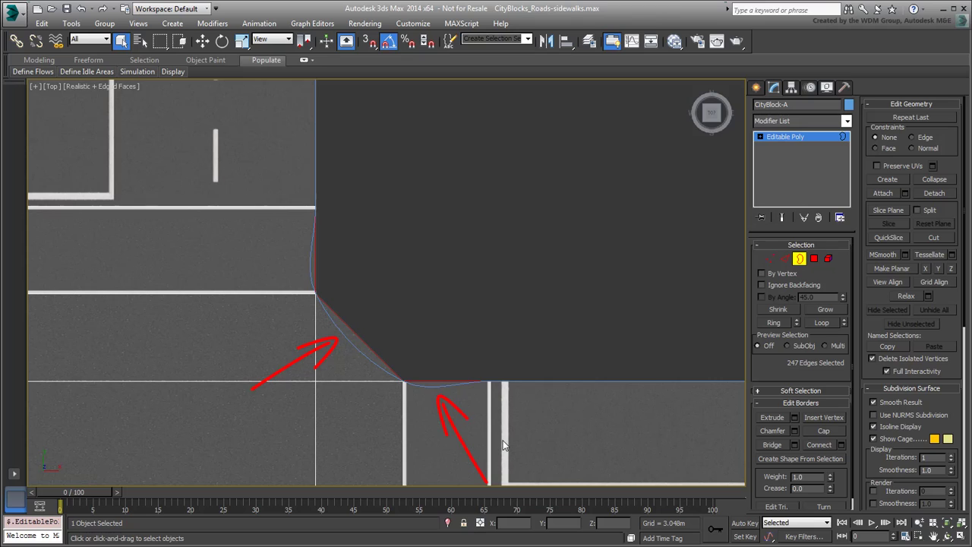
key("ctrl+z")
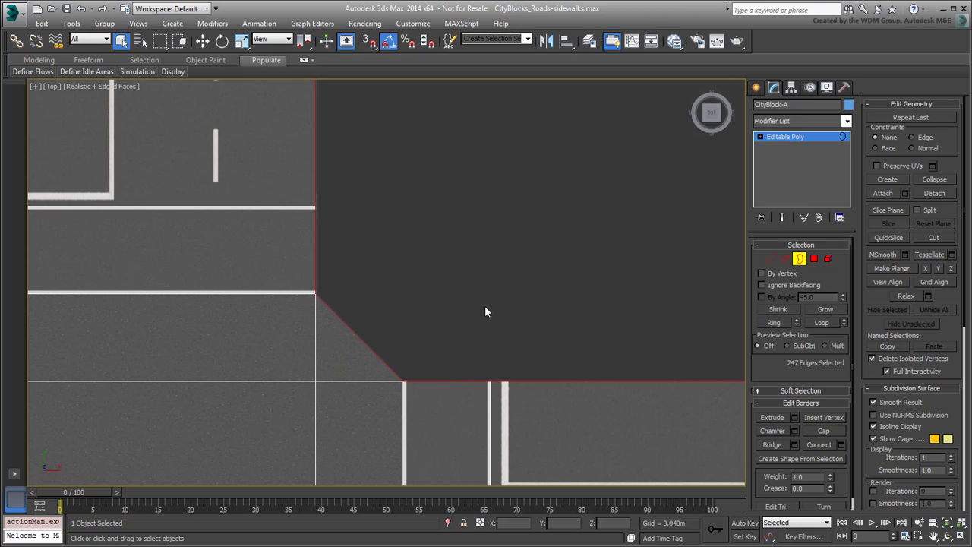
Step: Create a Linear shape named Shape001 from the selected inner borders and leave the Border sub-object level
left_click(804, 460)
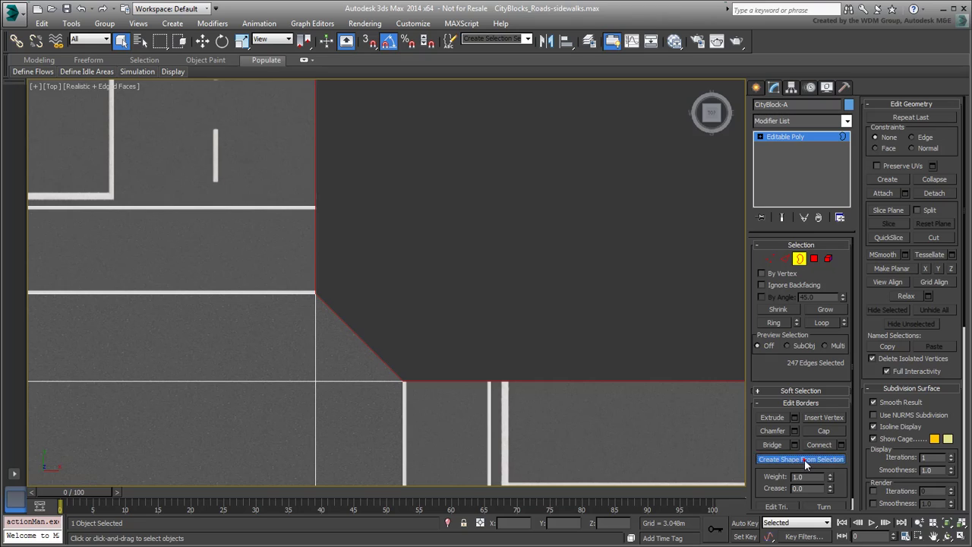
left_click(505, 278)
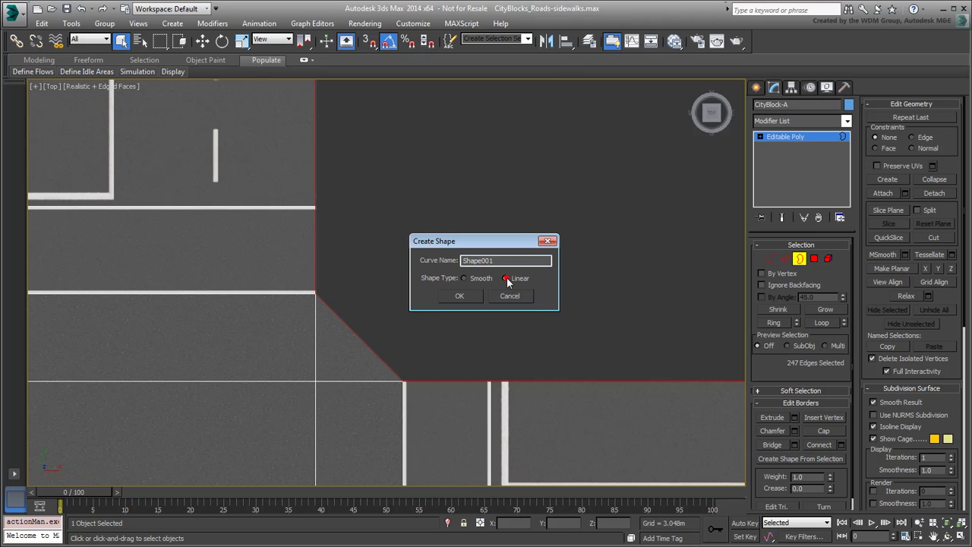
left_click(459, 296)
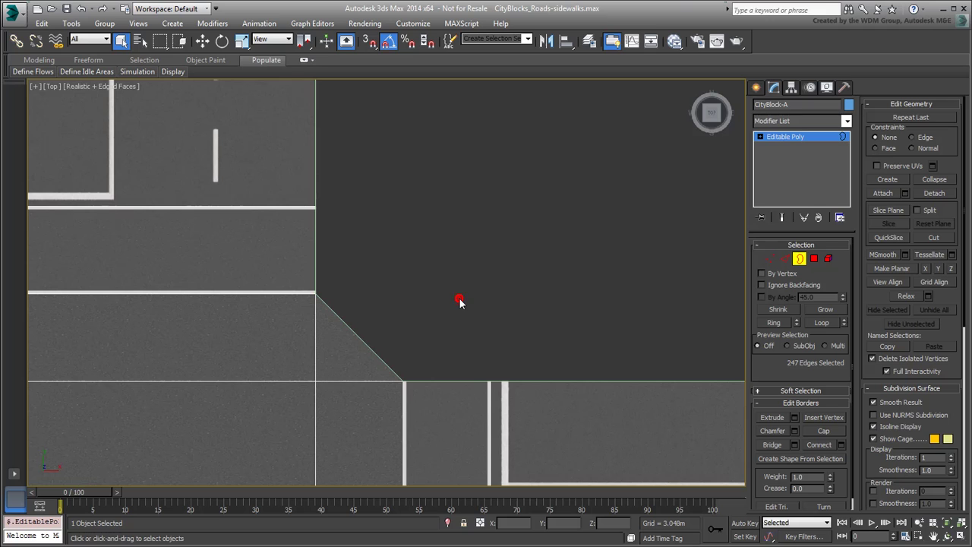
scroll(475, 354, "down", 10)
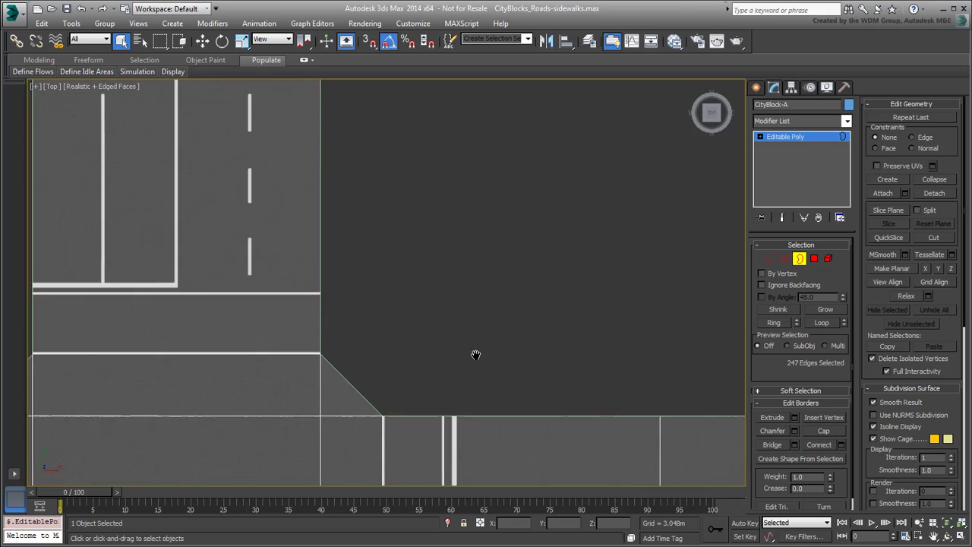
middle_click_drag(409, 403, 411, 397)
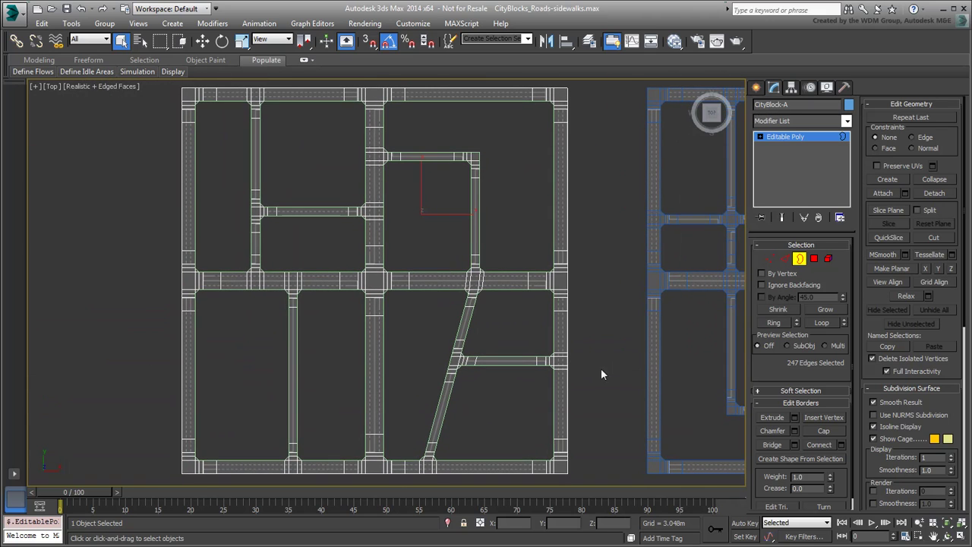
left_click(798, 259)
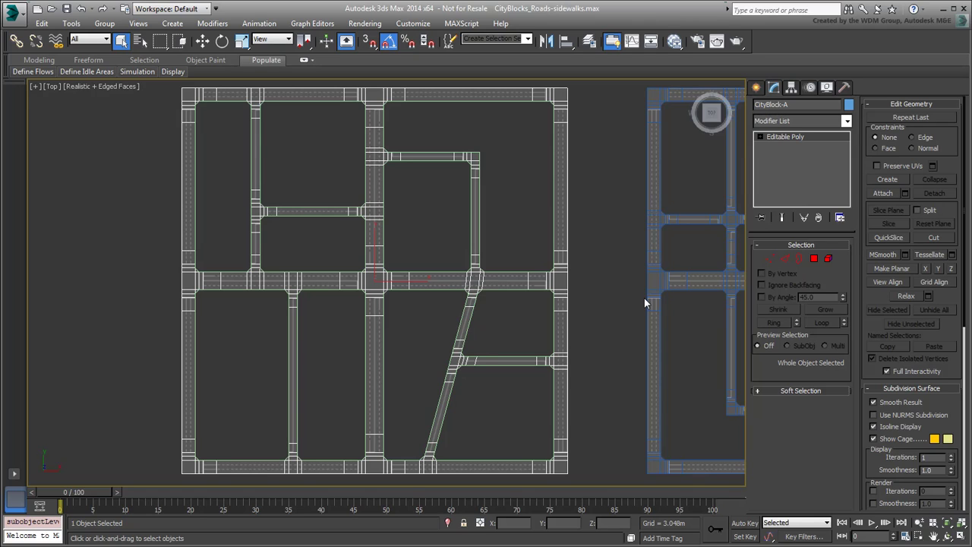
Step: Apply a Sweep modifier to Shape001 and choose Bar as its built-in section
left_click(547, 312)
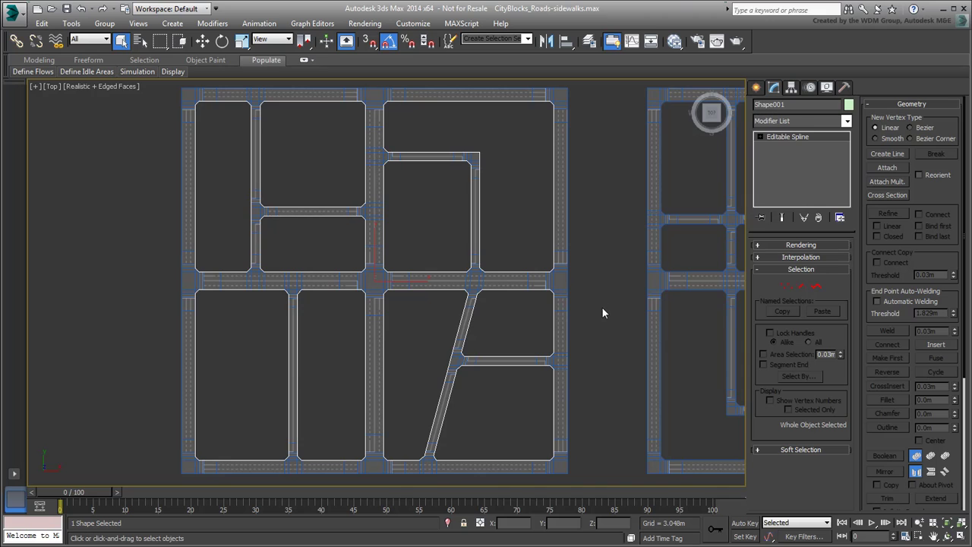
left_click(846, 121)
left_click_drag(846, 151, 849, 507)
left_click(788, 416)
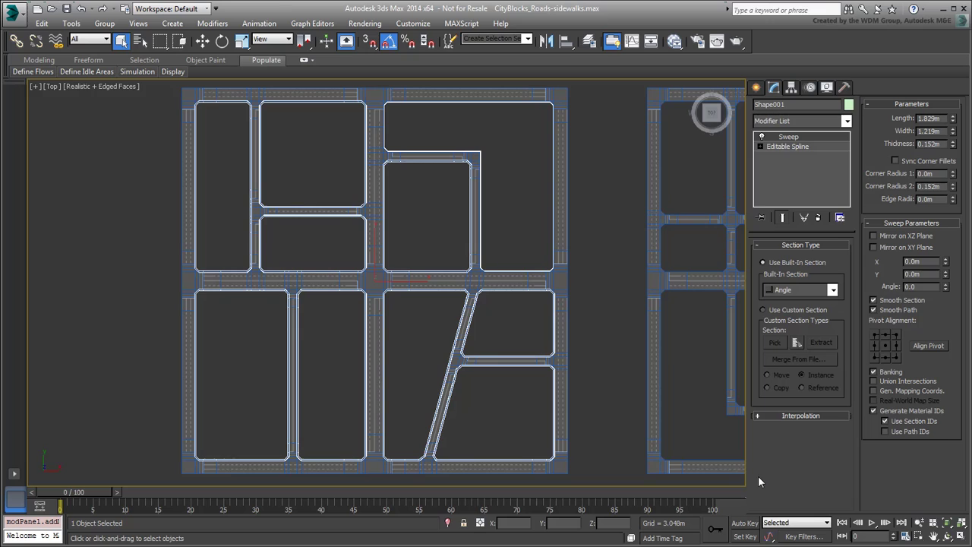
left_click(832, 289)
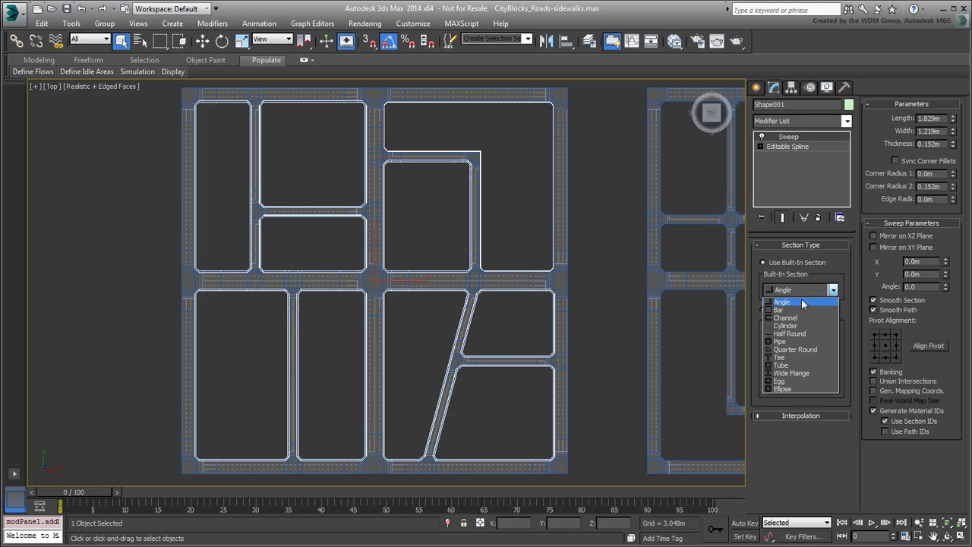
left_click(793, 311)
Step: Set the Bar section's length to 0.15 m and its width to 3 m
left_click(814, 442)
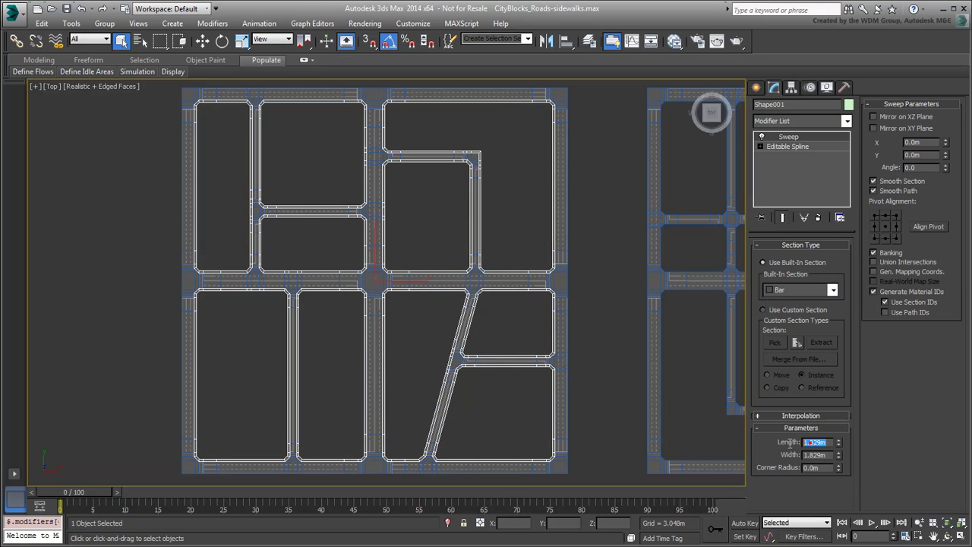
type("0.15")
key("Tab")
type("3")
key("Return")
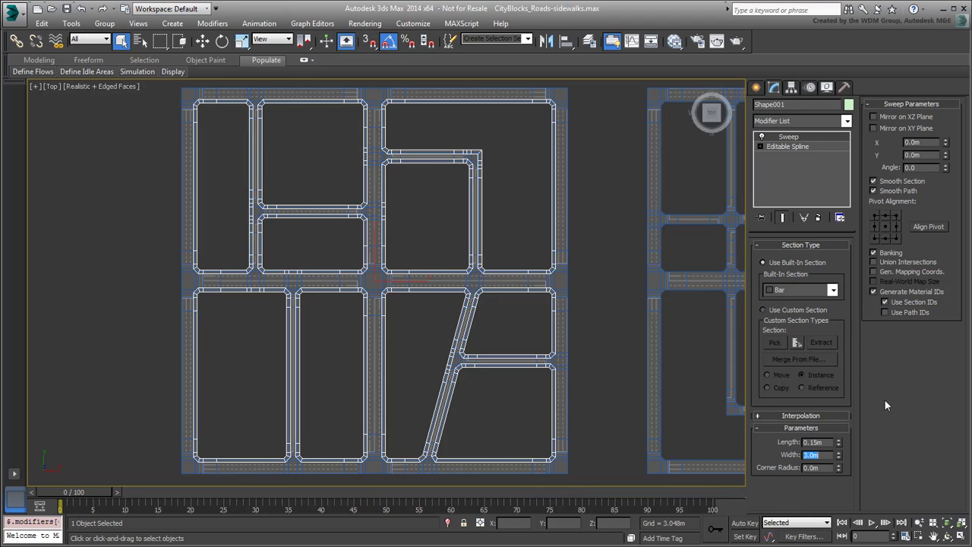
Step: Examine how the swept sidewalks sit relative to the road edges, up close in shaded and wireframe display
scroll(475, 292, "up", 6)
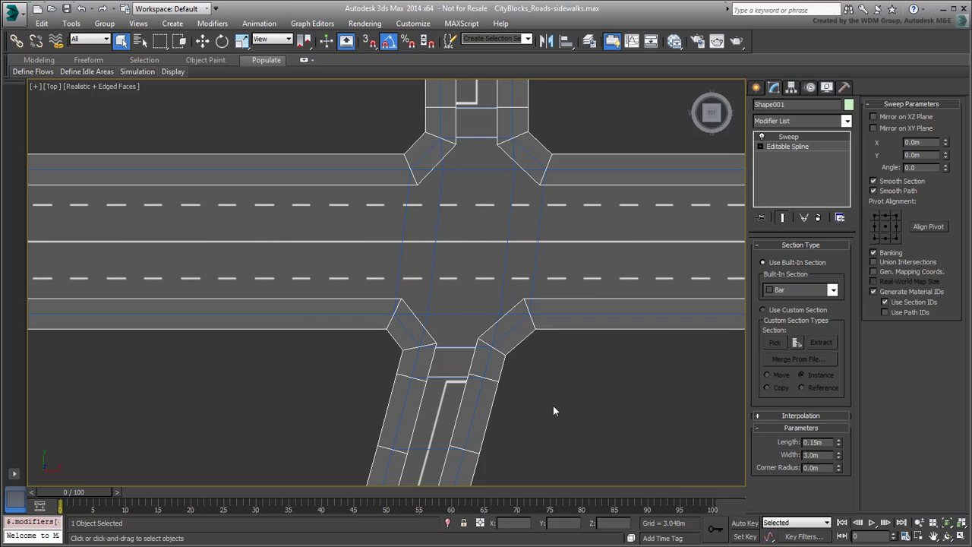
scroll(509, 380, "down", 3)
middle_click_drag(508, 380, 509, 354, "alt")
scroll(534, 407, "up", 8)
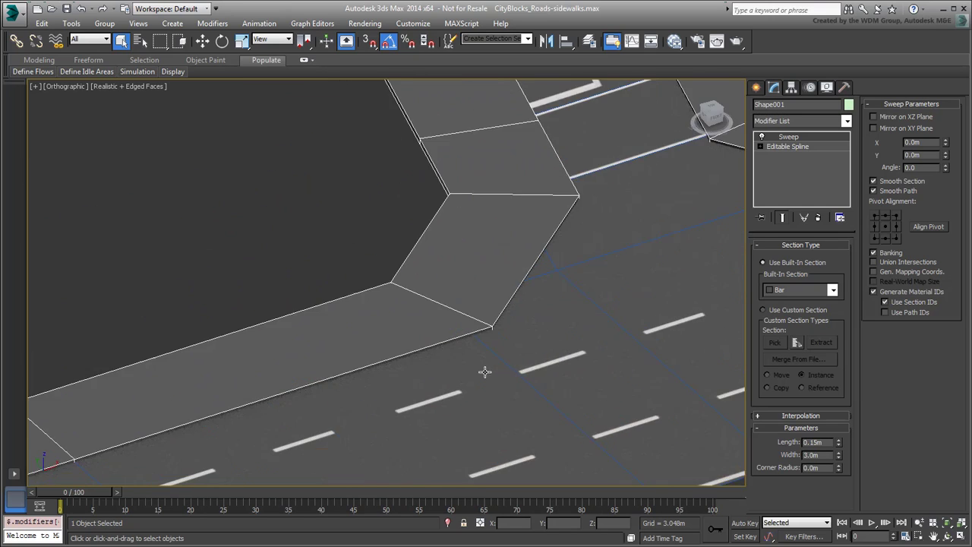
key("F3")
scroll(456, 348, "up", 3)
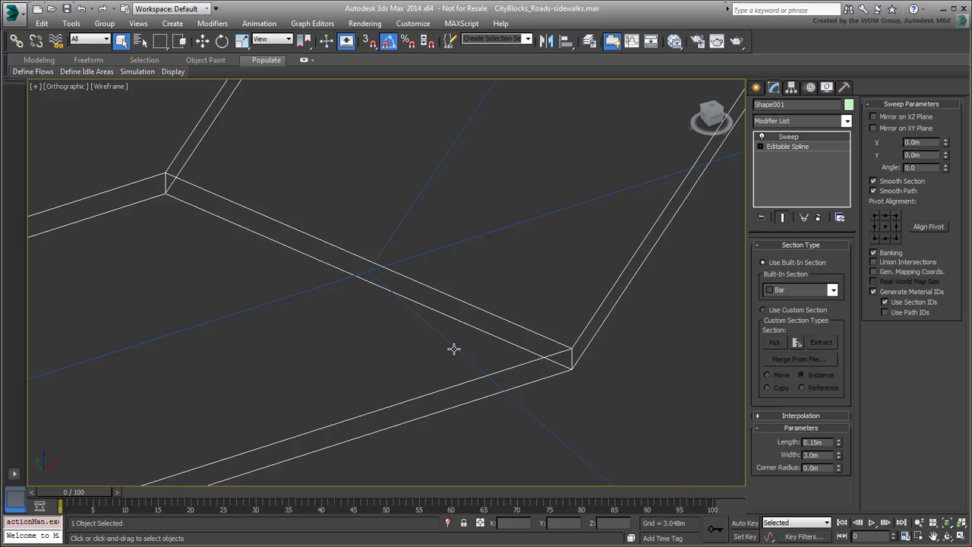
scroll(453, 349, "down", 5)
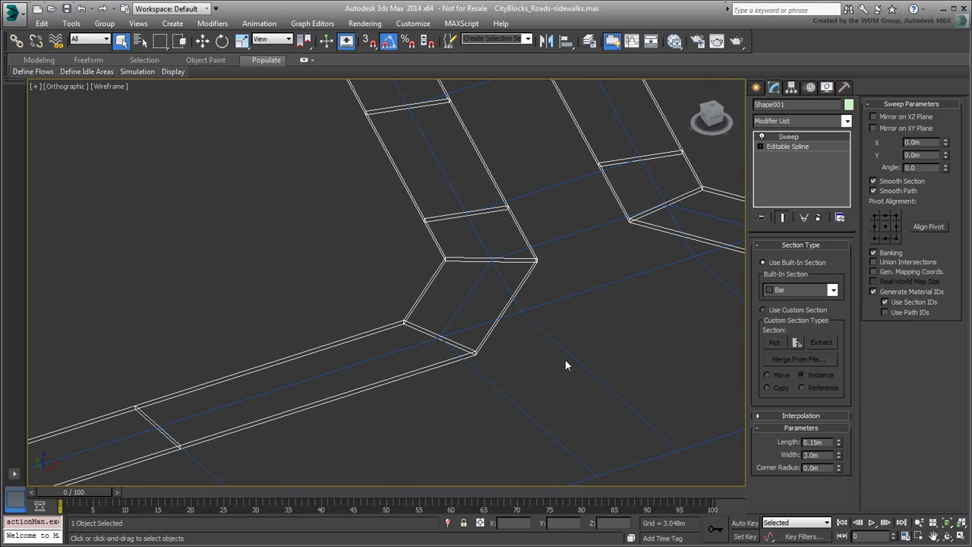
key("F3")
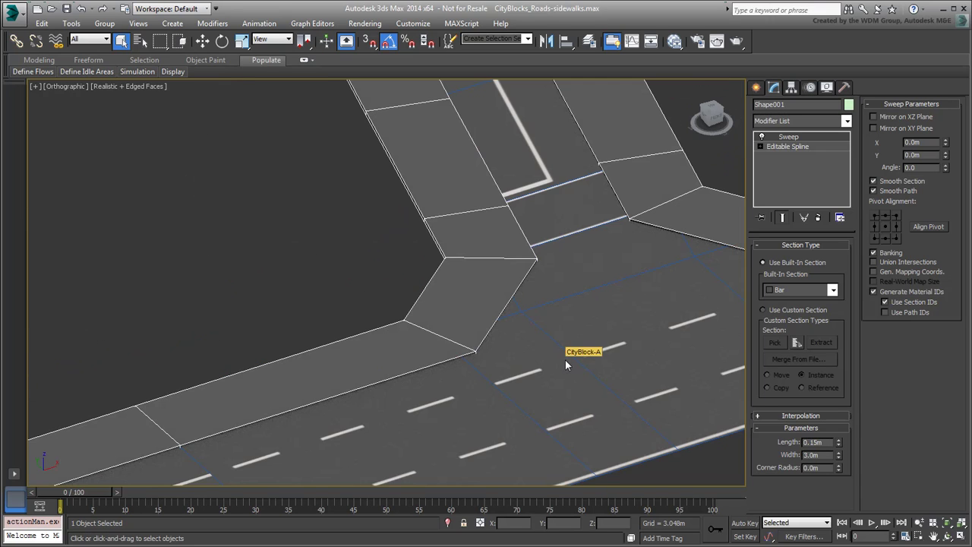
Step: Try the top-center and bottom-center pivot alignments for the sweep, and settle on the bottom-left alignment
left_click(885, 226)
left_click(885, 216)
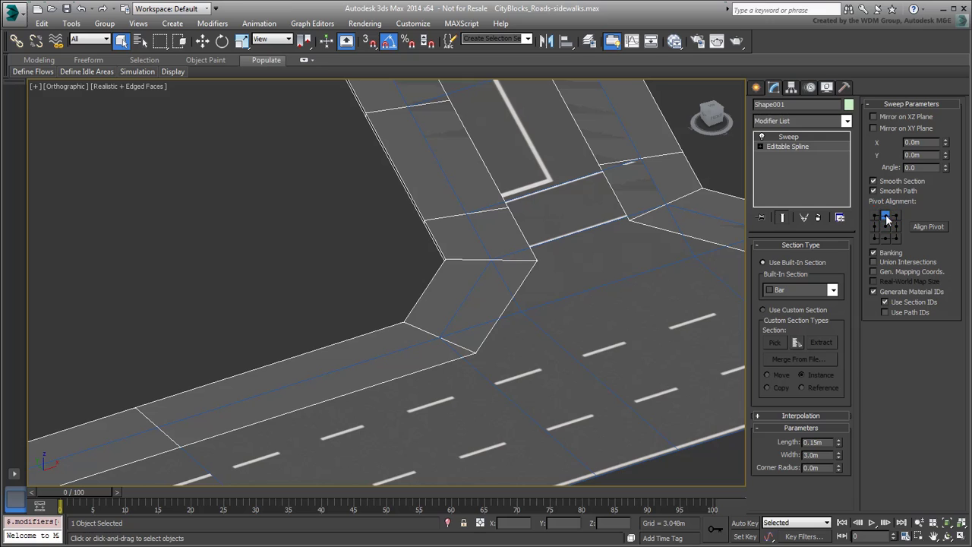
left_click(885, 226)
left_click(885, 237)
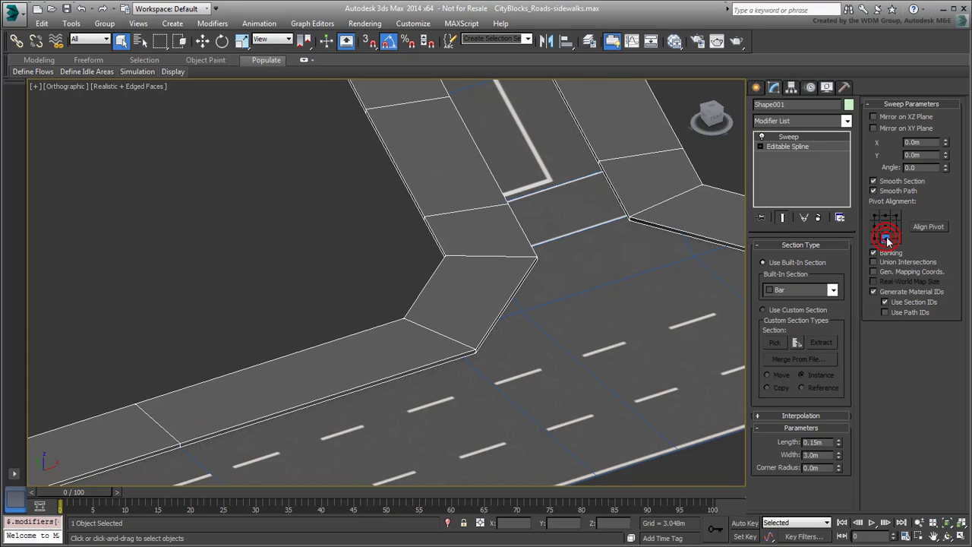
left_click(874, 237)
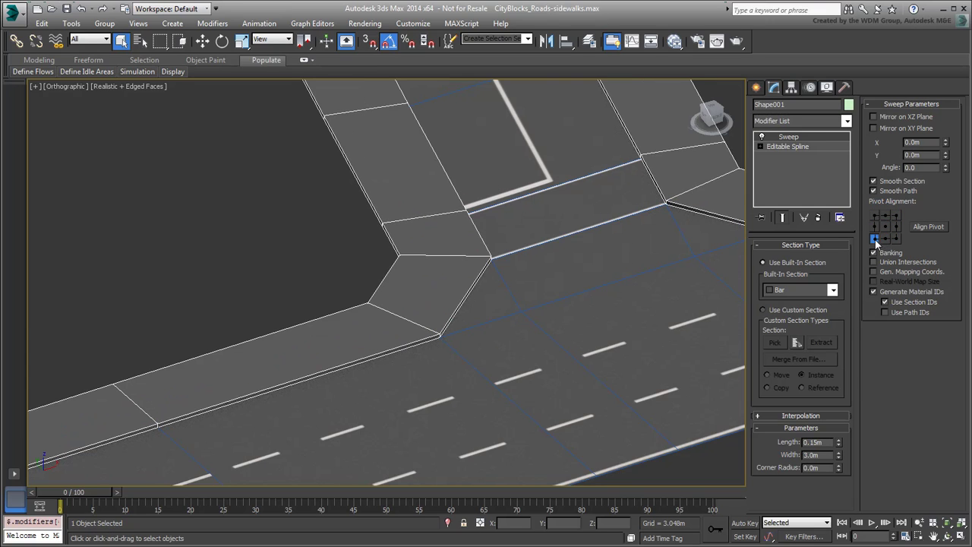
Step: Try the bottom-right pivot alignment for the sweep, and return to the bottom-left alignment
left_click(897, 238)
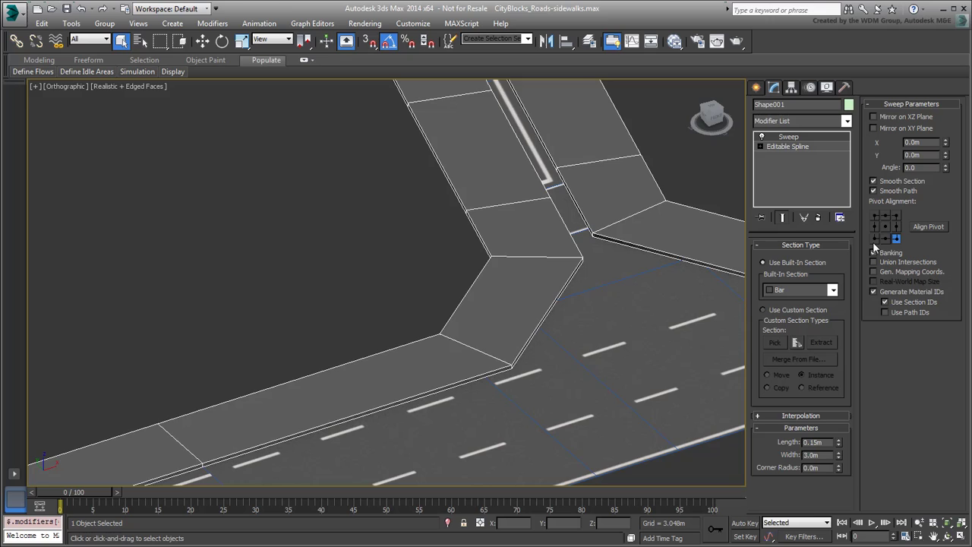
left_click(874, 239)
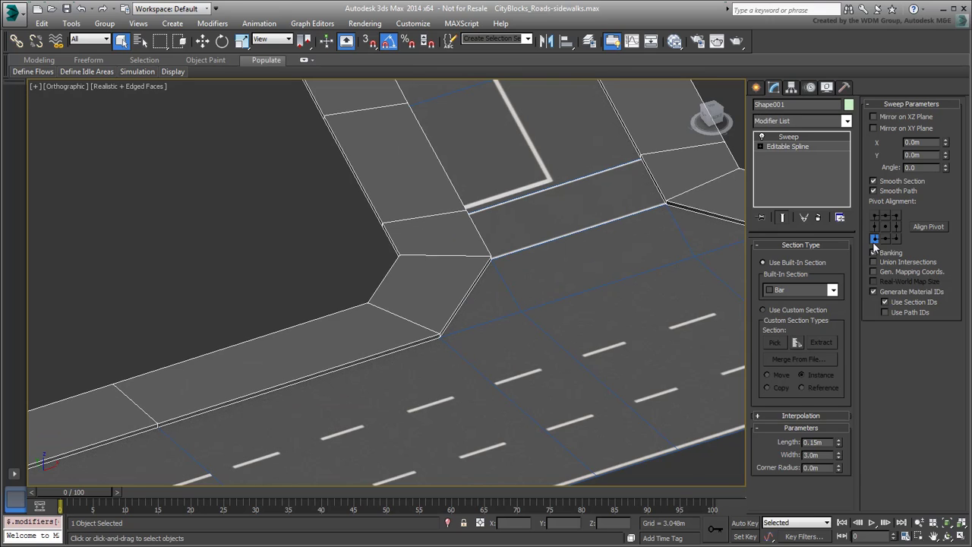
Step: In a wireframe top view, enter Shape001's Spline sub-object level and show the end result of the sweep
scroll(449, 263, "down", 5)
middle_click_drag(457, 320, 390, 275, "alt")
key("t")
scroll(319, 286, "up", 8)
middle_click_drag(550, 254, 498, 210)
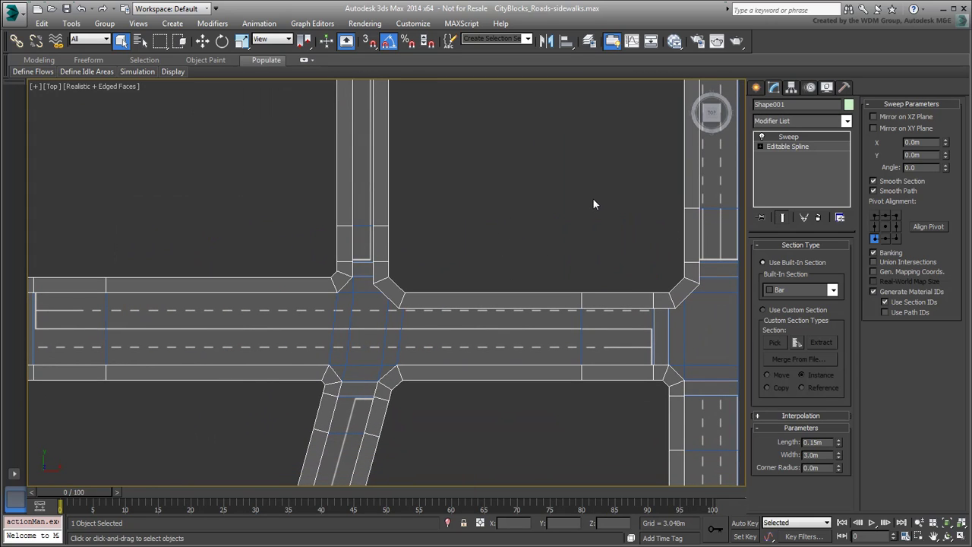
key("F3")
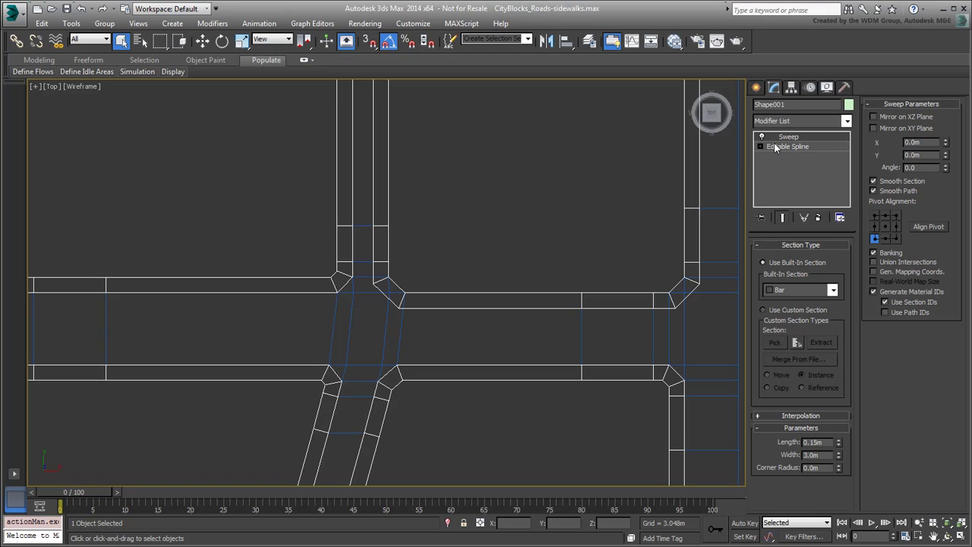
left_click(760, 146)
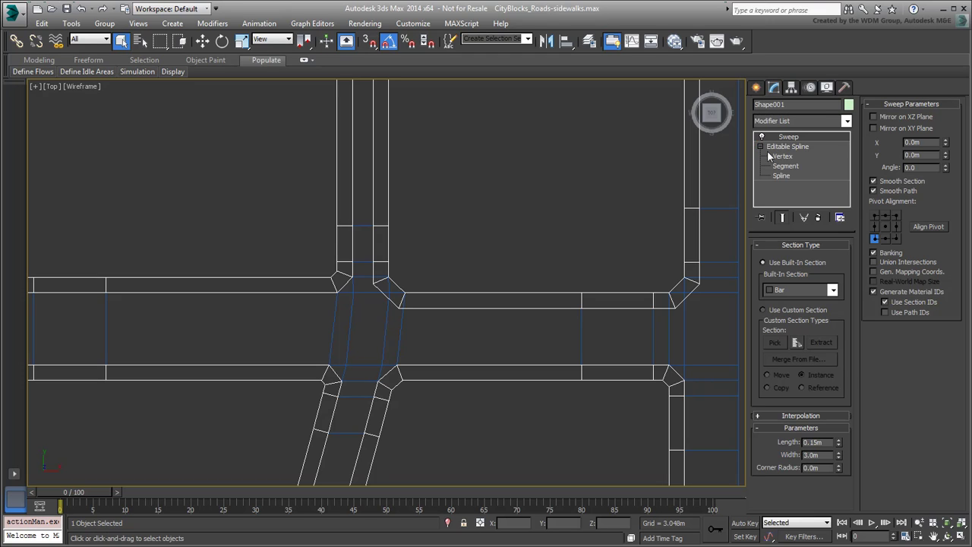
left_click(790, 176)
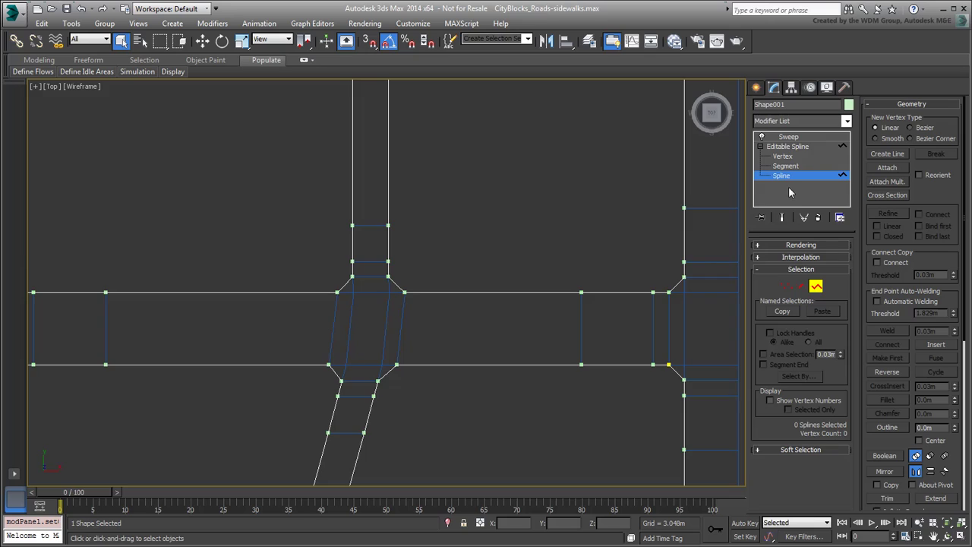
left_click(782, 218)
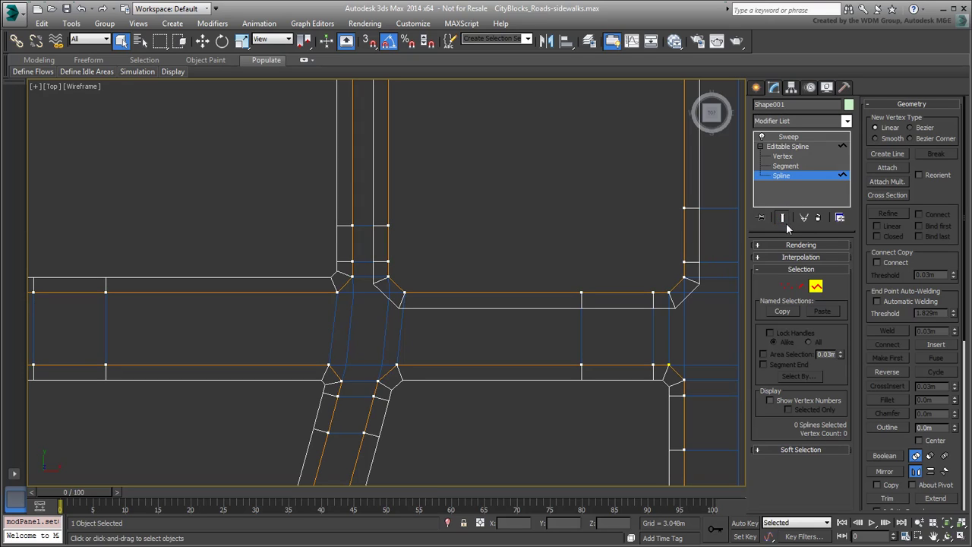
Step: Reverse the spline of the block whose sidewalk overlaps the road, and return to the Sweep modifier in a shaded view
left_click(644, 292)
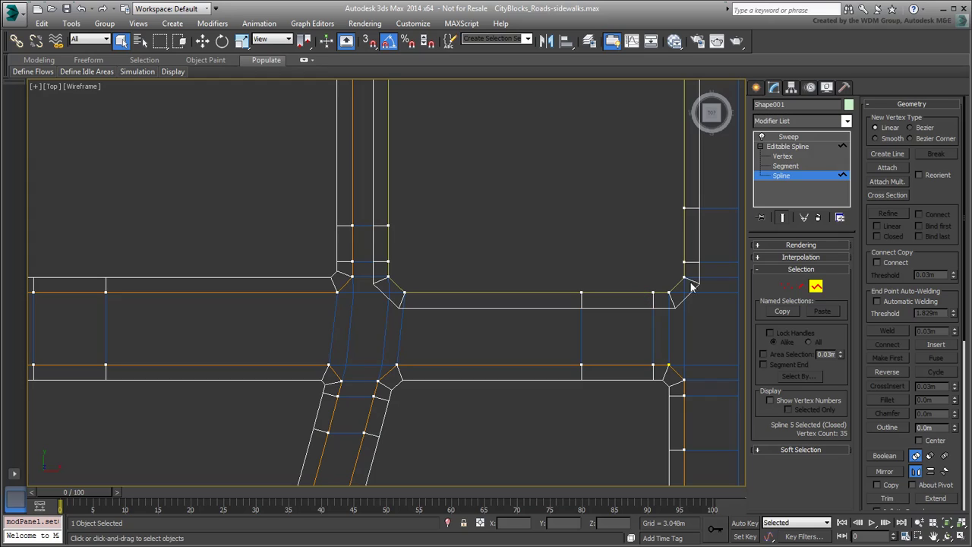
left_click(887, 372)
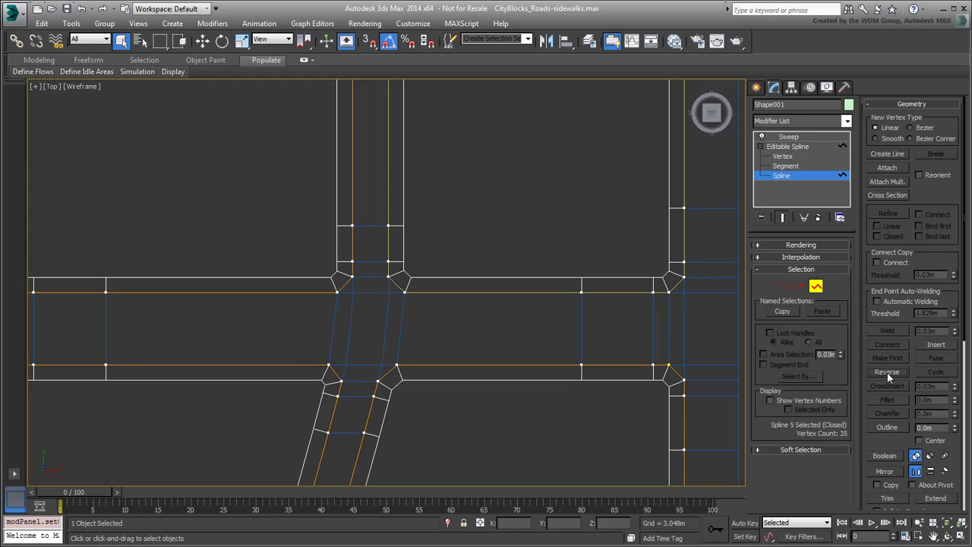
left_click(815, 287)
left_click(782, 218)
left_click(789, 136)
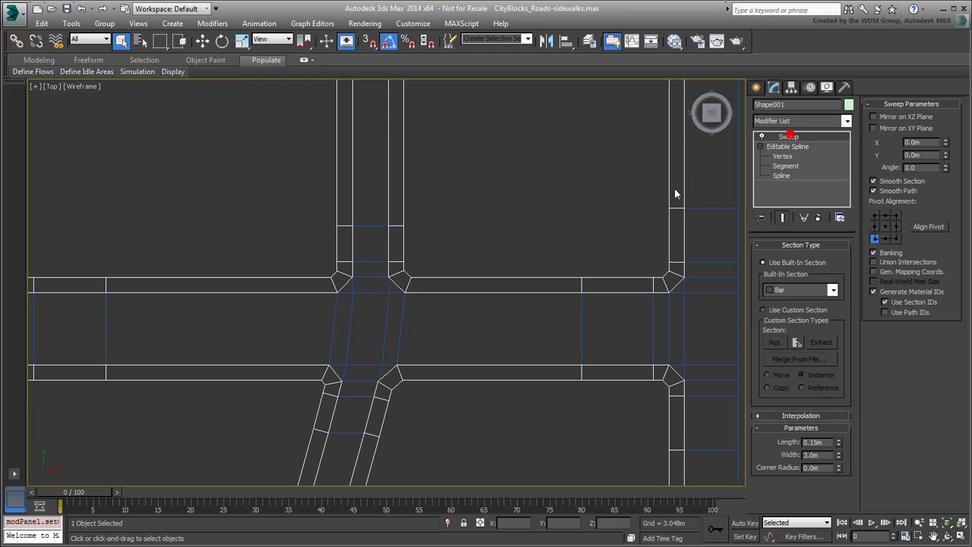
key("F3")
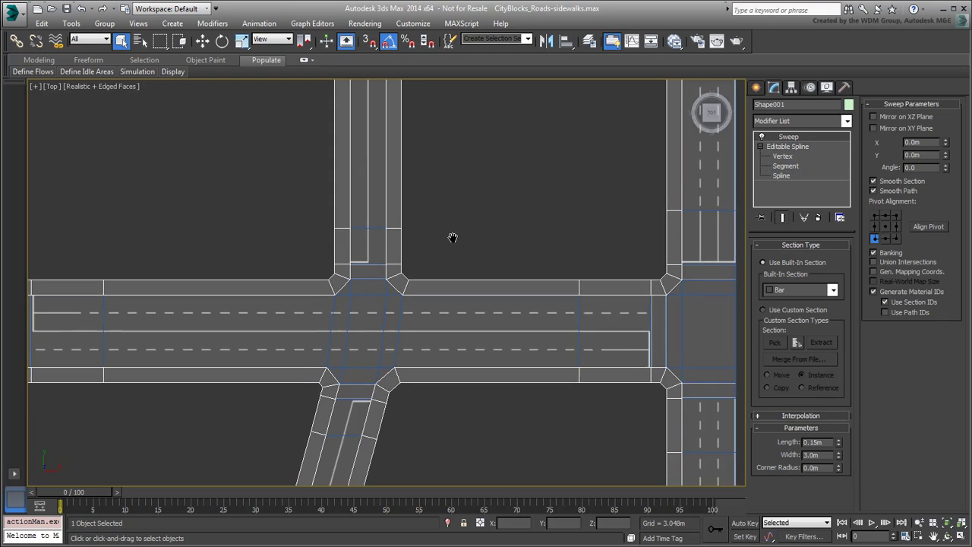
scroll(453, 238, "down", 5)
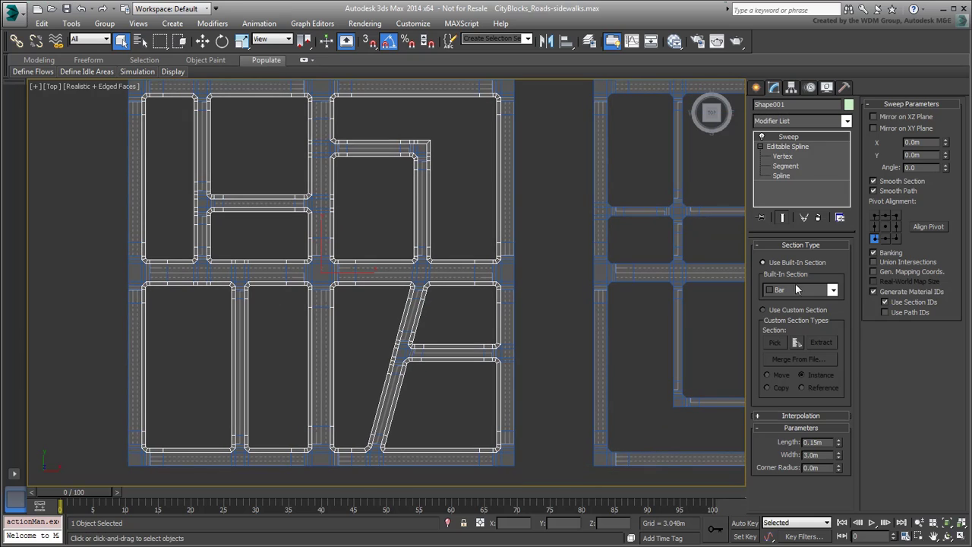
Step: Enable generated mapping coordinates and real-world map size for the sweep
left_click(873, 272)
left_click(873, 282)
key("z")
middle_click_drag(613, 324, 579, 323, "alt")
scroll(580, 322, "up", 8)
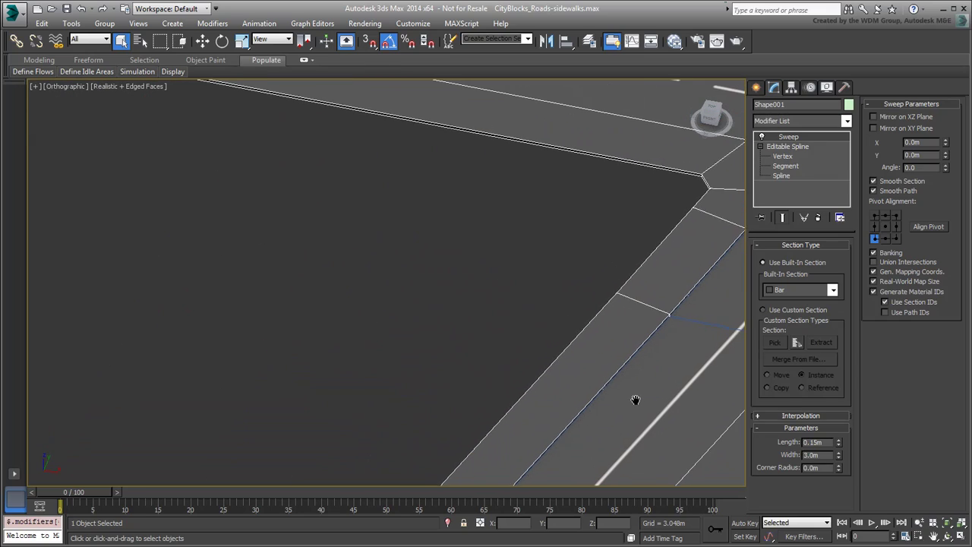
Step: Add an Arch & Design material with the Matte Finish template to the Roads material view, and enable its viewport display
left_click(674, 41)
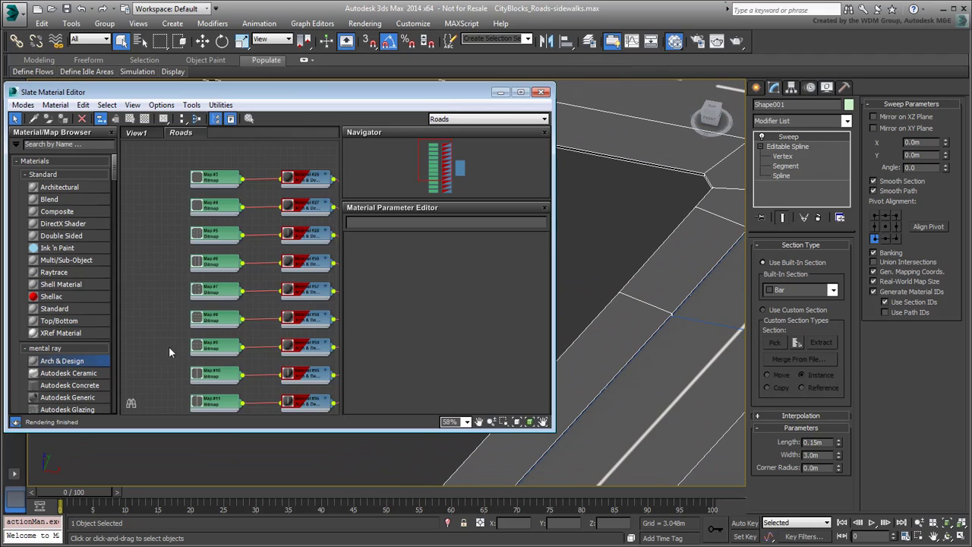
middle_click_drag(169, 349, 147, 233)
middle_click_drag(254, 383, 255, 262)
left_click_drag(62, 360, 278, 280)
double_click(276, 277)
left_click(537, 250)
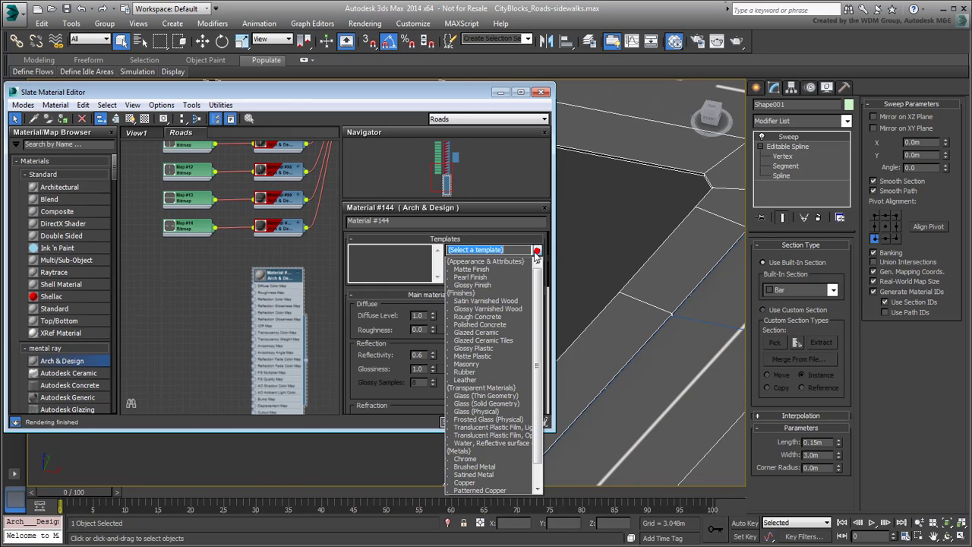
left_click(471, 269)
left_click_drag(290, 275, 289, 289)
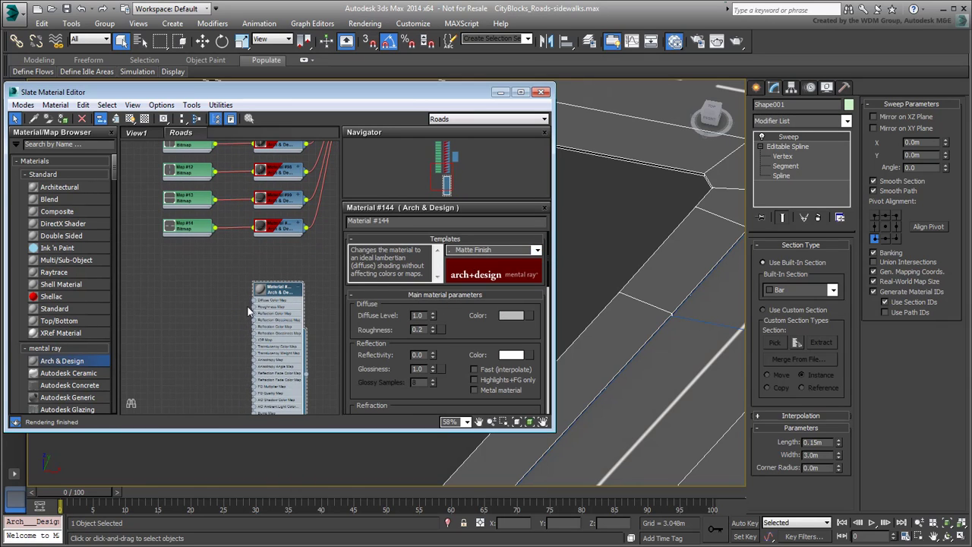
left_click(131, 118)
Step: Connect a Bitmap using RD_sidewalks-01-DIF.jpg to the new material's Diffuse Color Map
scroll(212, 319, "up", 6)
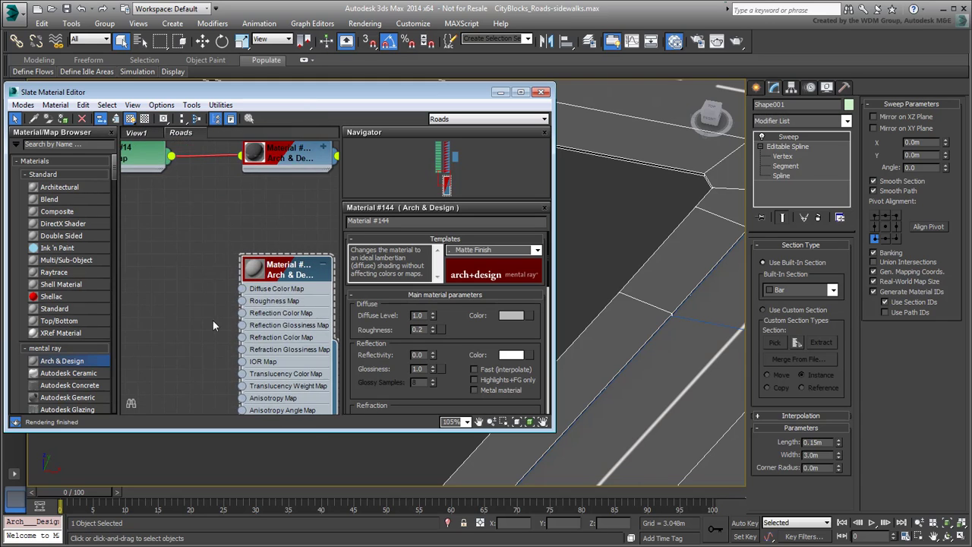
left_click_drag(277, 237, 215, 243)
mouse_move(239, 251)
left_click(317, 203)
scroll(176, 198, "down", 5)
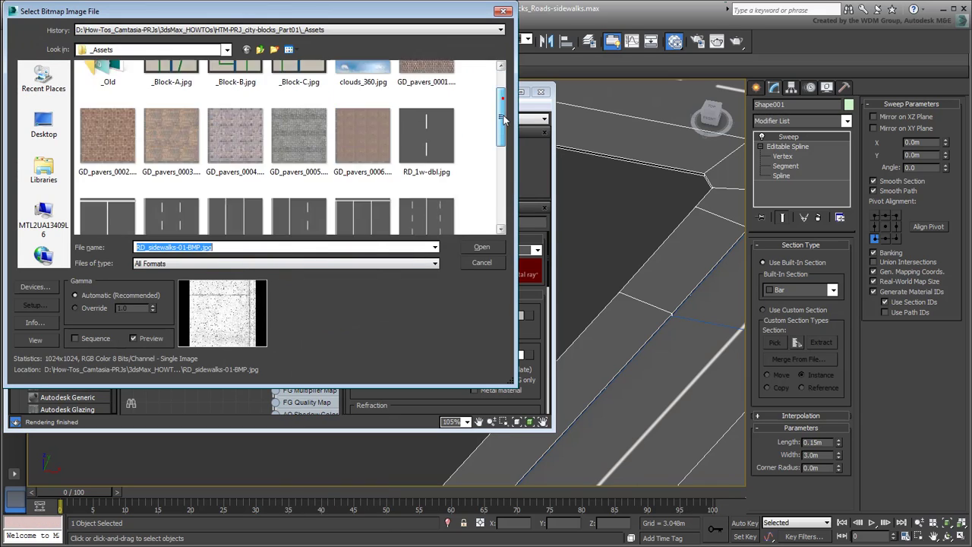
left_click(176, 198)
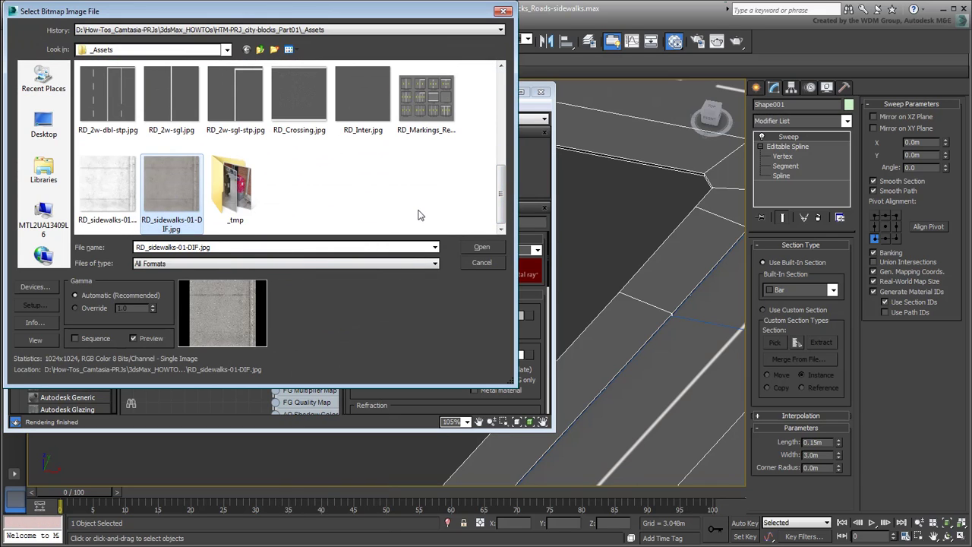
left_click(482, 247)
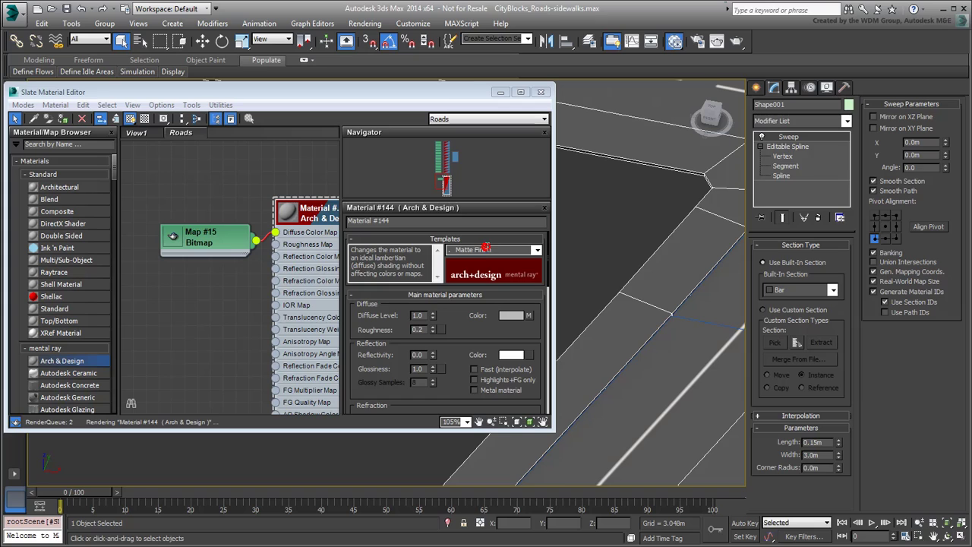
Step: Set the diffuse bitmap's real-world size to 3 m in width and height
double_click(200, 238)
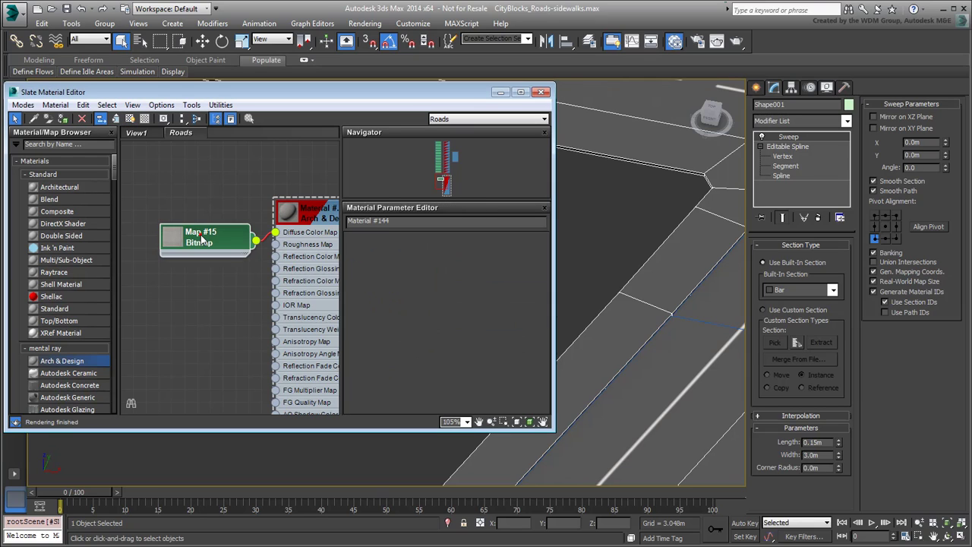
double_click(435, 298)
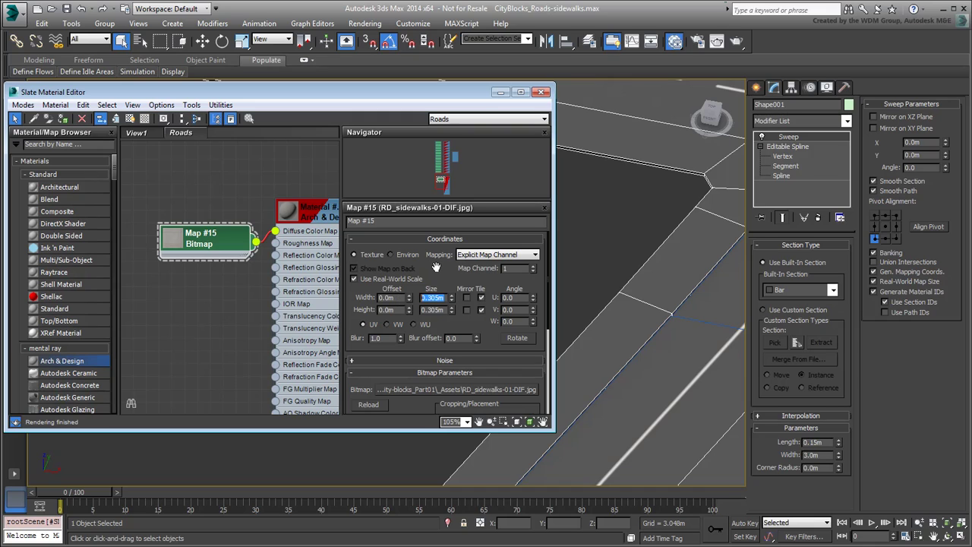
type("3")
key("Tab")
type("3")
key("Return")
Step: Assign the new Arch & Design material to the swept sidewalks
scroll(236, 262, "down", 1)
middle_click_drag(235, 262, 162, 252)
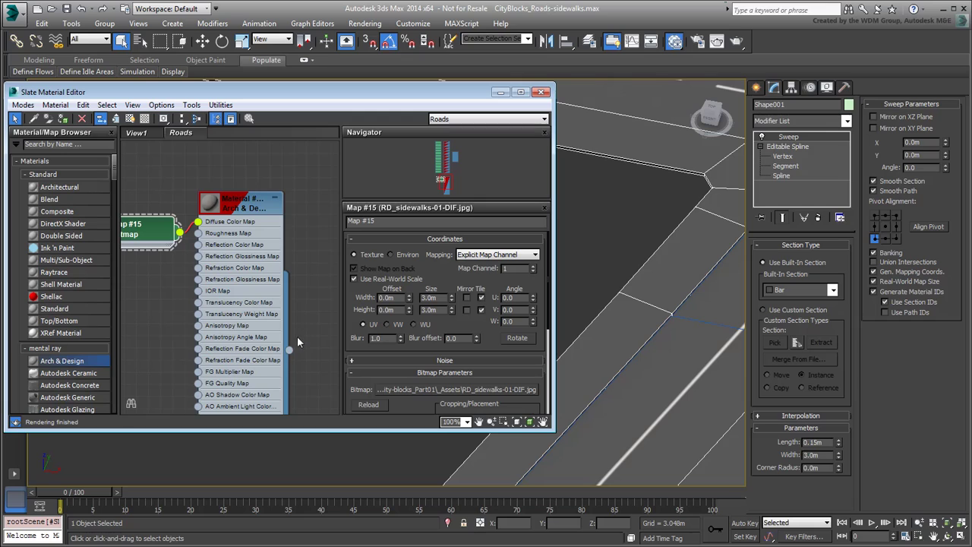
left_click_drag(289, 350, 615, 316)
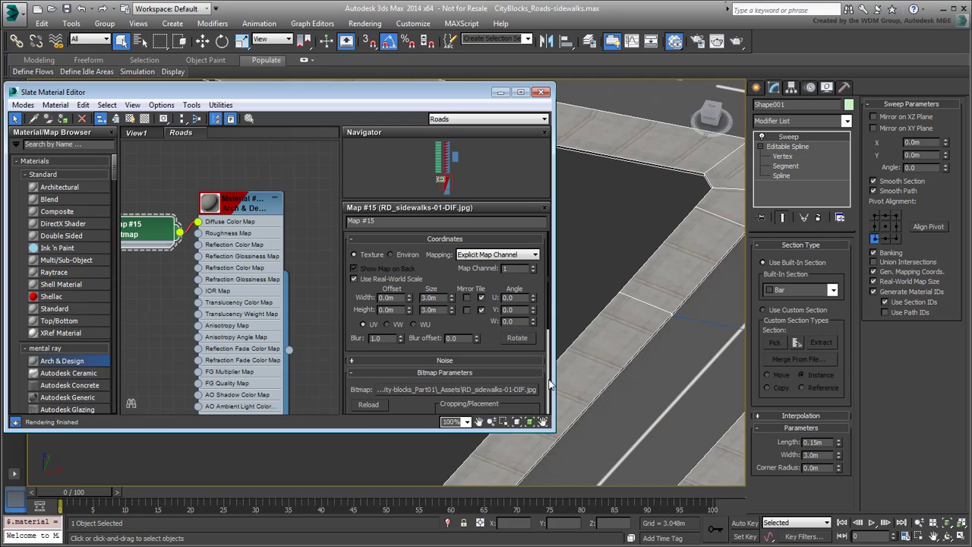
Step: Set the diffuse bitmap's W angle to -90 and check the curb texture up close
left_click(516, 321)
type("-90")
key("Return")
scroll(611, 346, "up", 5)
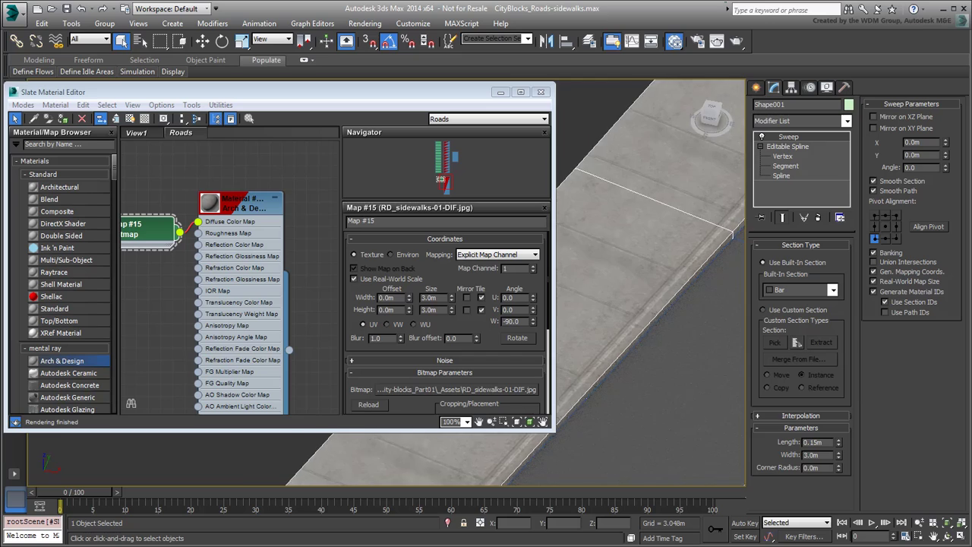
middle_click_drag(611, 346, 681, 302)
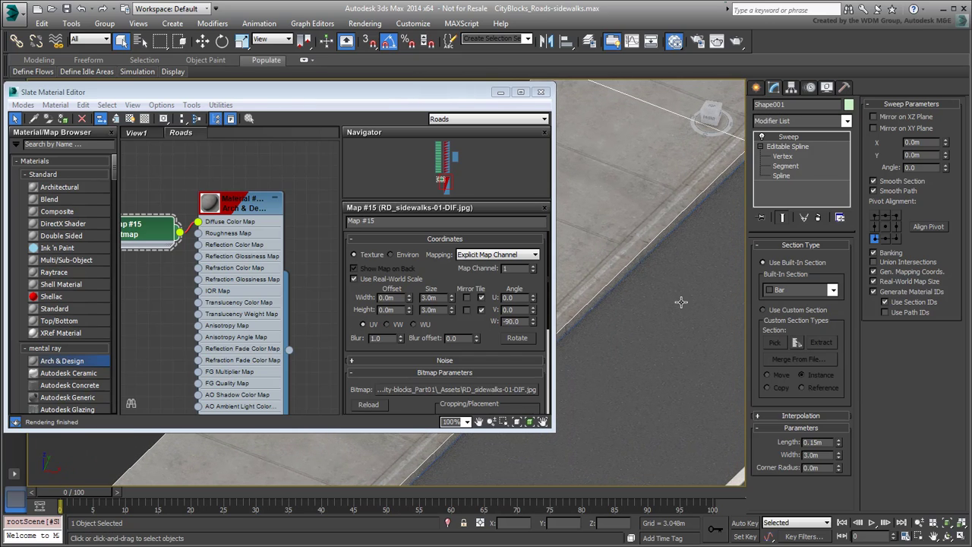
Step: Set the diffuse bitmap's real-world size to 3.15 m in width and height, and check the curb texture
double_click(438, 298)
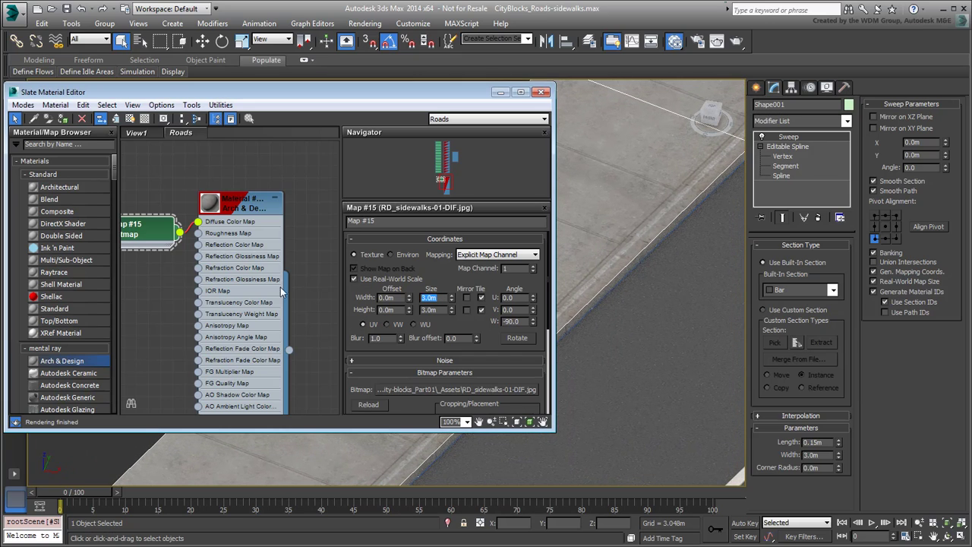
type("3.15")
key("Tab")
type("3.15")
key("Return")
middle_click_drag(616, 265, 763, 383, "alt")
scroll(693, 345, "down", 4)
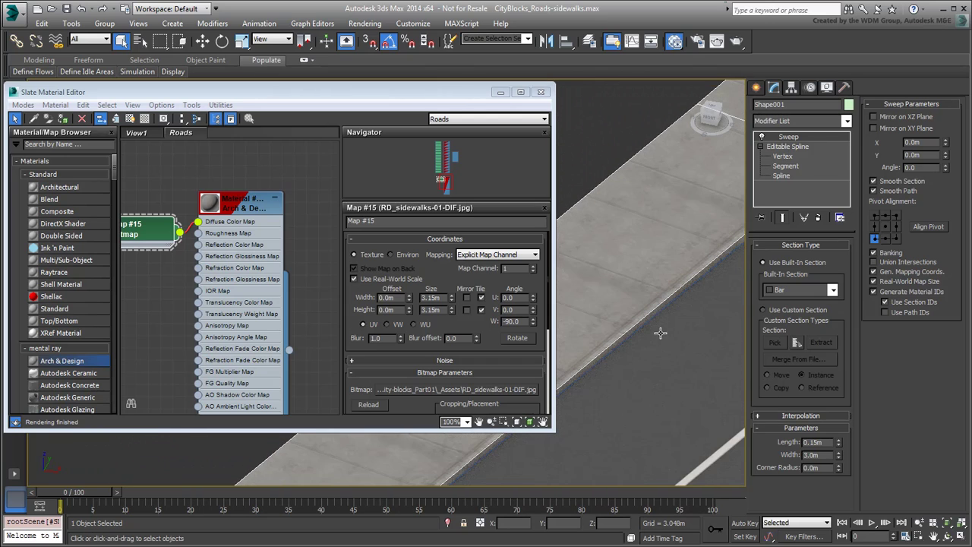
middle_click_drag(646, 363, 631, 347)
Step: Connect a Bitmap using RD_sidewalks-01-BMP.jpg to the sidewalk material's Bump Map
middle_click_drag(145, 311, 187, 250)
scroll(203, 336, "down", 1)
left_click_drag(240, 354, 192, 305)
mouse_move(220, 337)
left_click(277, 193)
scroll(448, 152, "down", 5)
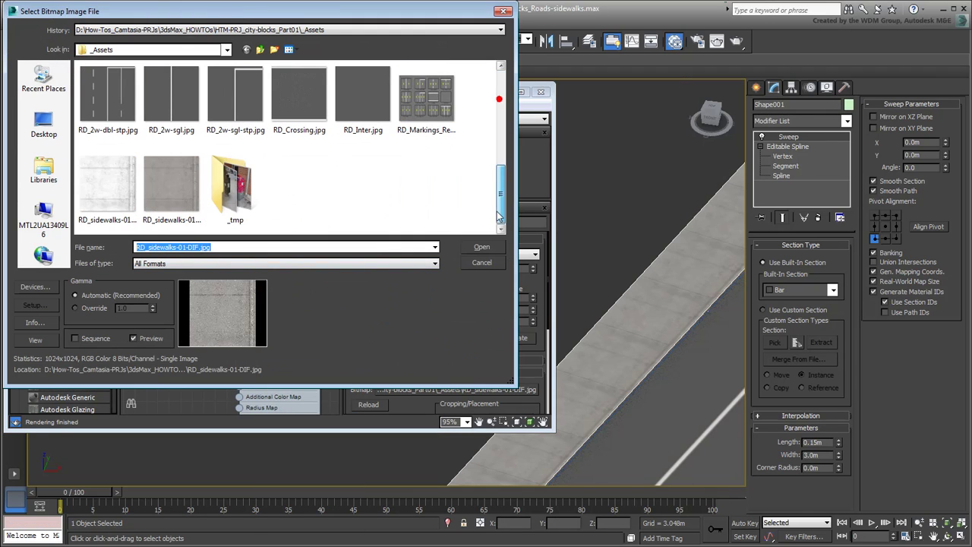
left_click(107, 186)
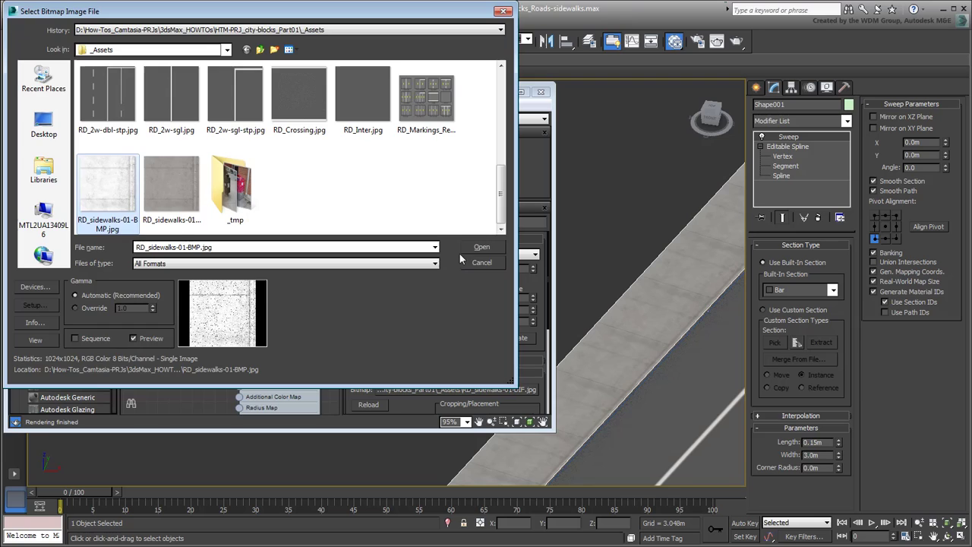
left_click(480, 248)
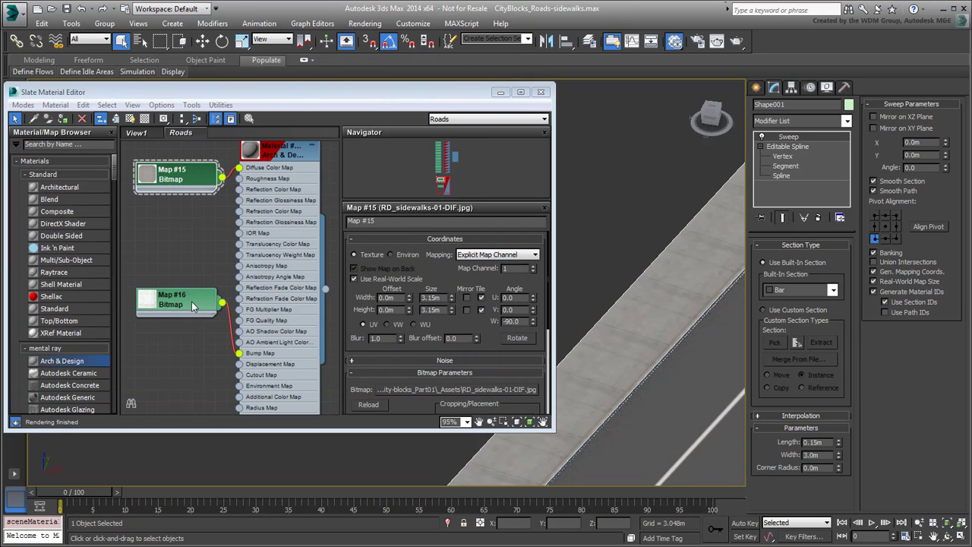
Step: Set the bump bitmap's real-world width and height to 3.15 m and its W angle to -90
double_click(192, 305)
double_click(445, 298)
type("3.15")
key("Tab")
type("3.15")
key("Return")
double_click(510, 321)
type("-90")
key("Return")
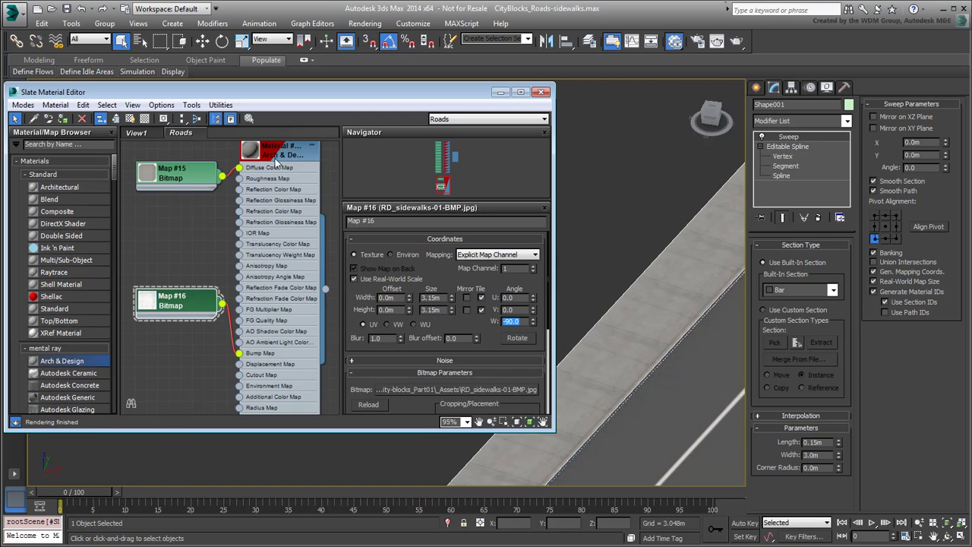
Step: Open the bump amount in the sidewalk material's Special Purpose Maps for editing
double_click(277, 156)
scroll(456, 319, "down", 10)
scroll(443, 328, "down", 3)
double_click(439, 385)
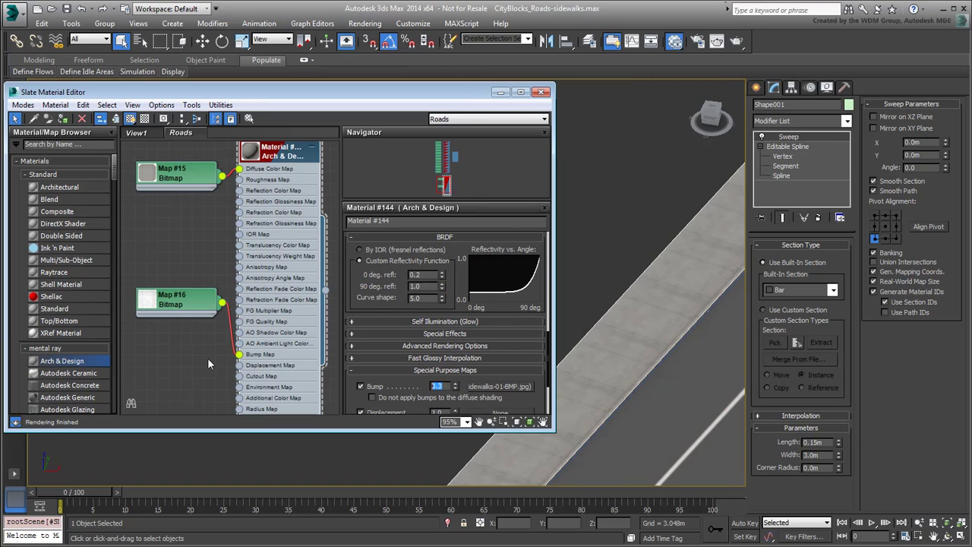
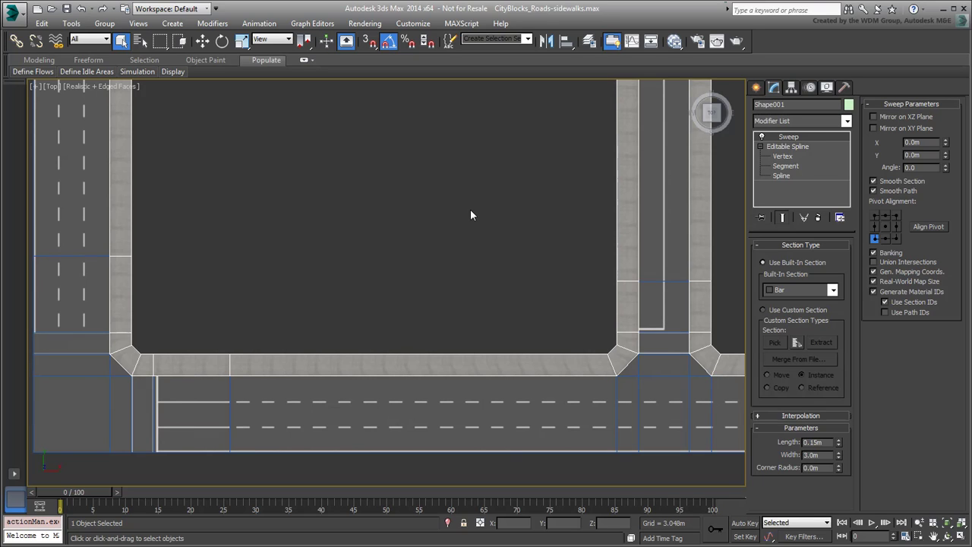
Step: Refine the sidewalk's base spline with the Sweep result shown, adding a vertex on each side of the first side-road junction along the southern avenue
left_click(787, 146)
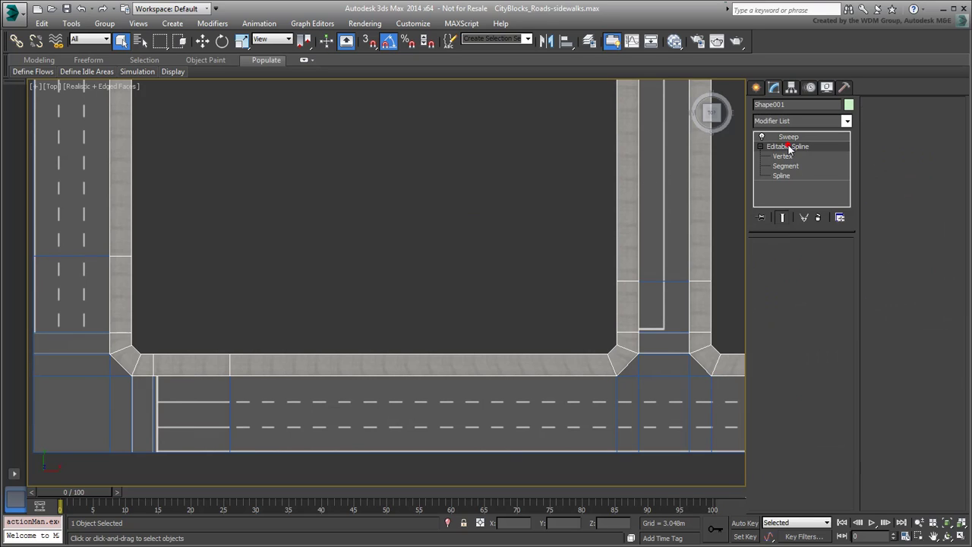
left_click(782, 218)
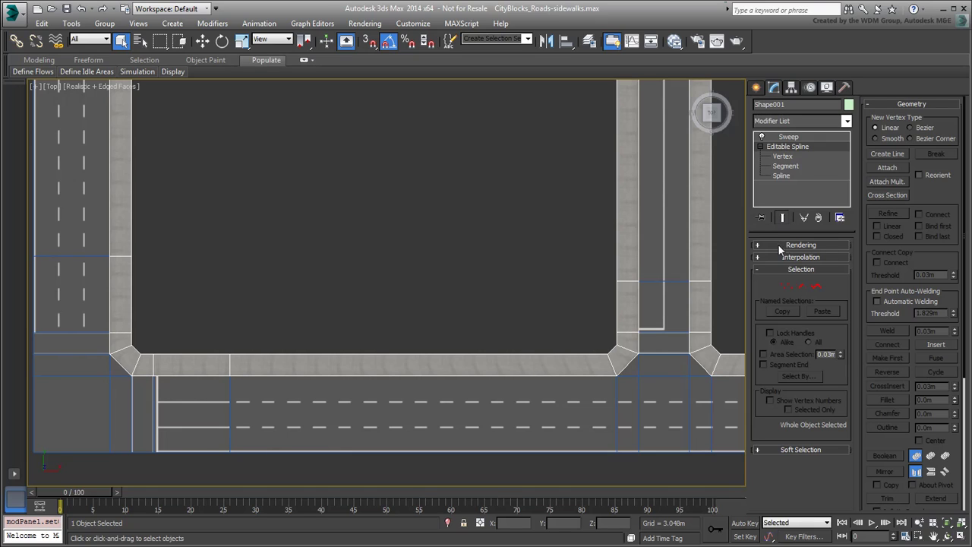
left_click(786, 286)
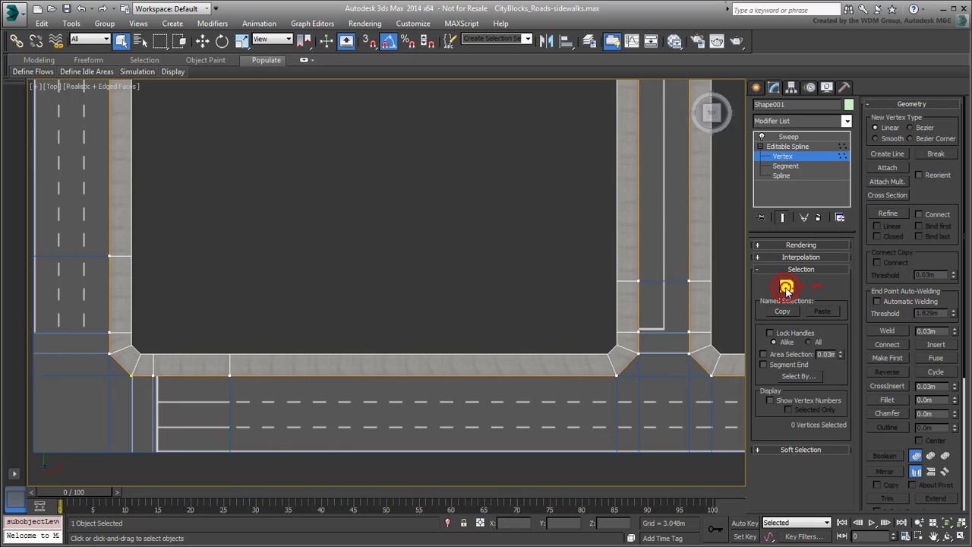
left_click(888, 215)
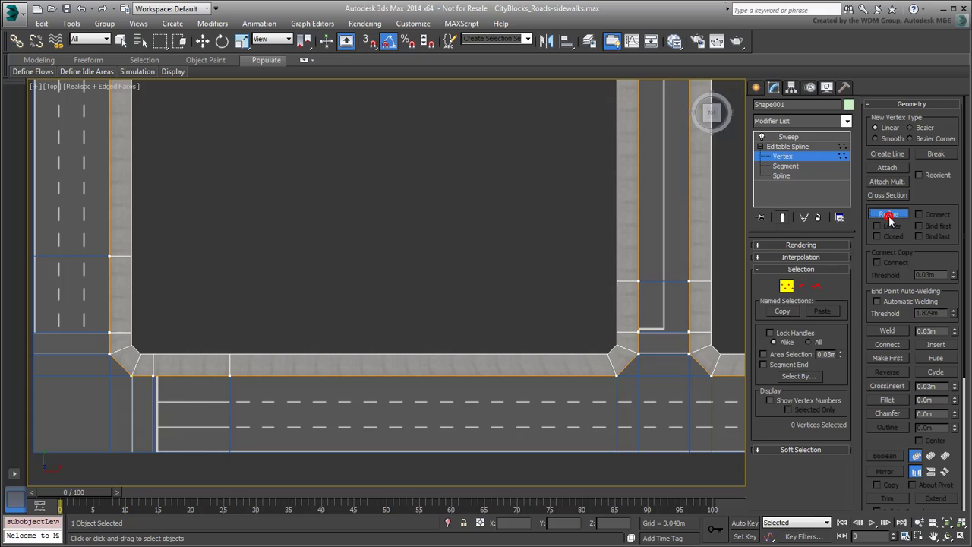
left_click(586, 373)
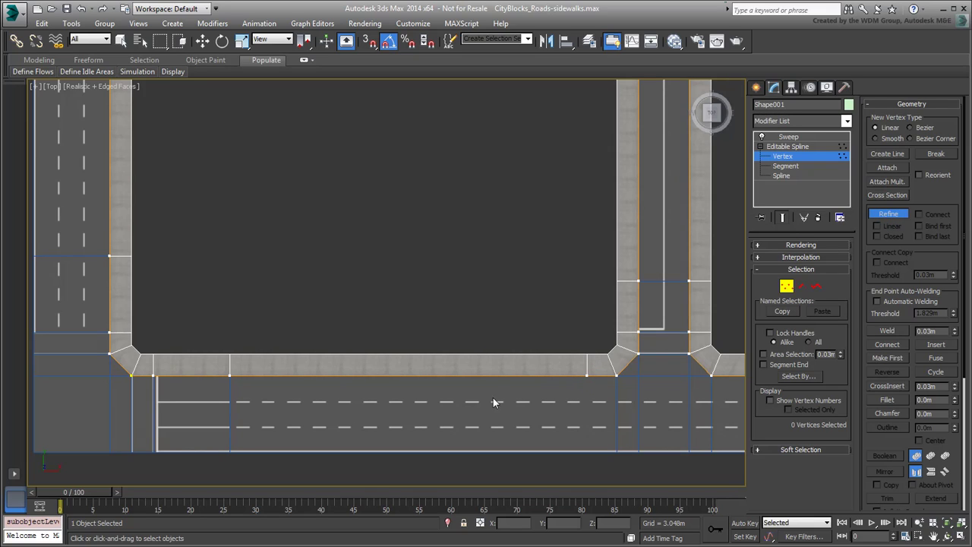
middle_click_drag(509, 236, 271, 238)
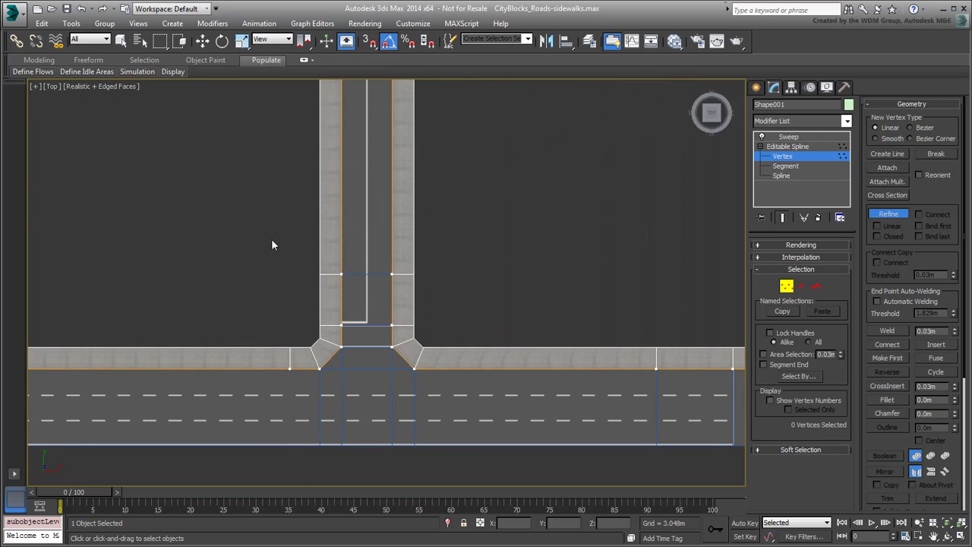
left_click(441, 368)
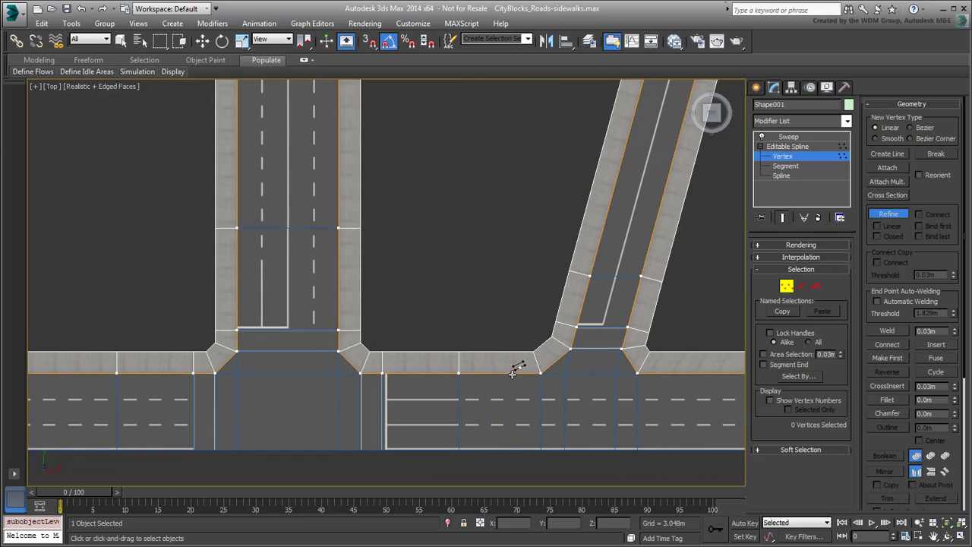
Step: Add four refine vertices close to the corners where the slanted road and the opposite side road meet the horizontal avenue
middle_click_drag(516, 365, 476, 302)
middle_click_drag(423, 341, 175, 357)
scroll(378, 268, "down", 2)
scroll(422, 202, "down", 1)
middle_click_drag(422, 201, 467, 377)
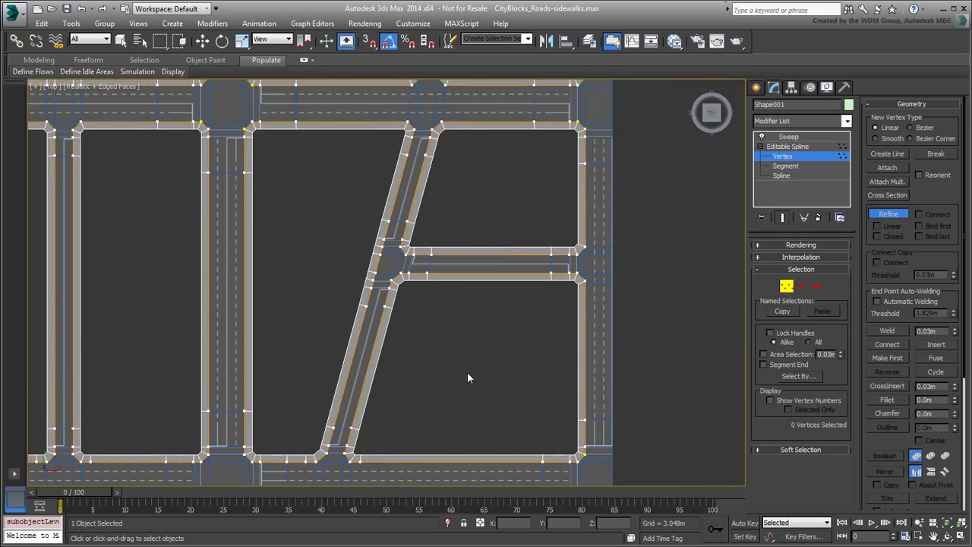
scroll(588, 287, "up", 3)
middle_click_drag(582, 195, 555, 454)
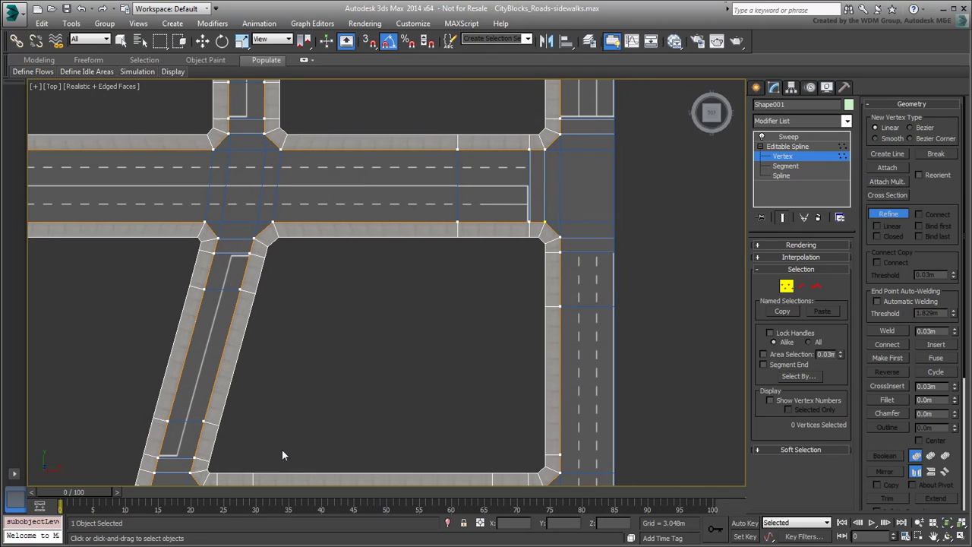
left_click(184, 226)
left_click(192, 149)
left_click(298, 149)
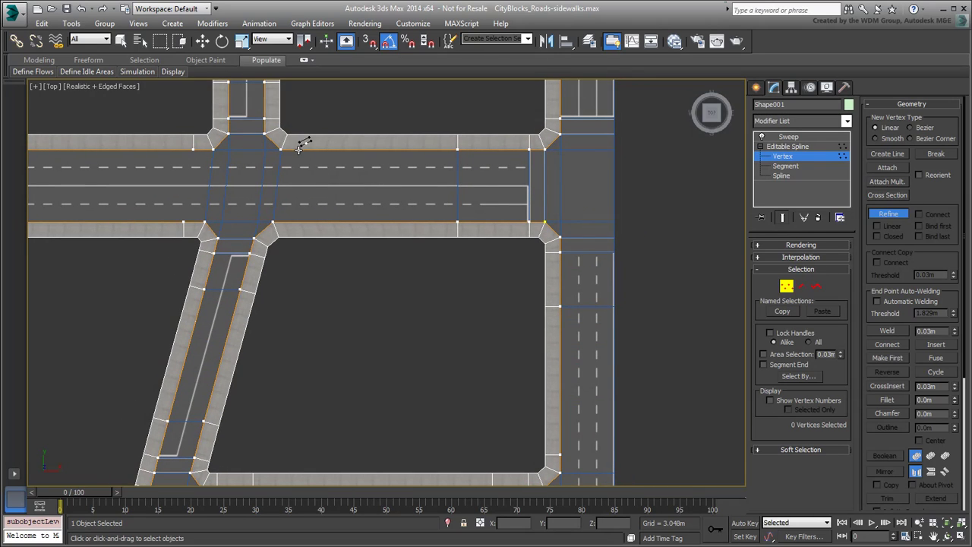
left_click(294, 221)
Step: Add two refine vertices to the spline, one on each side of the L-shaped road's outer right-angle corner
middle_click_drag(466, 185, 491, 483)
middle_click_drag(422, 152, 408, 354)
middle_click_drag(407, 286, 547, 177)
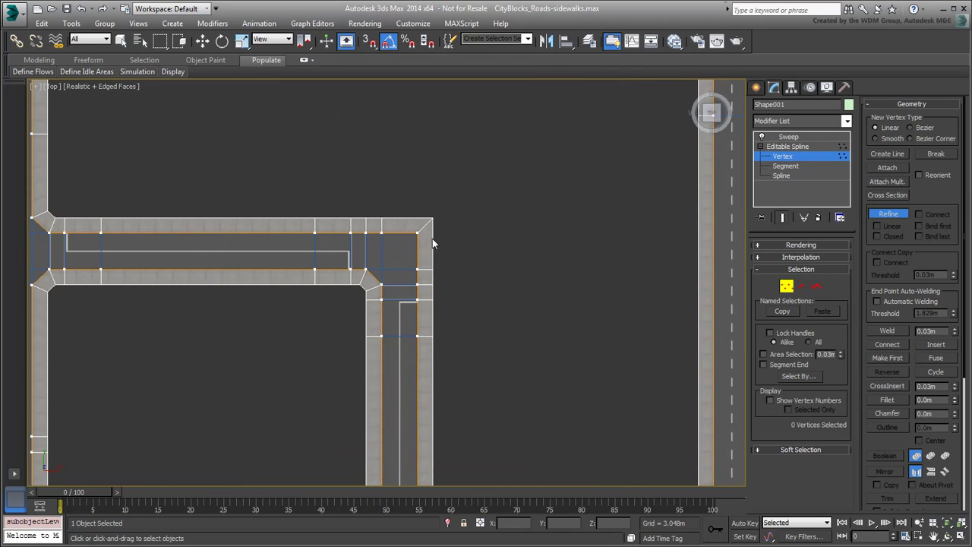
scroll(433, 238, "up", 2)
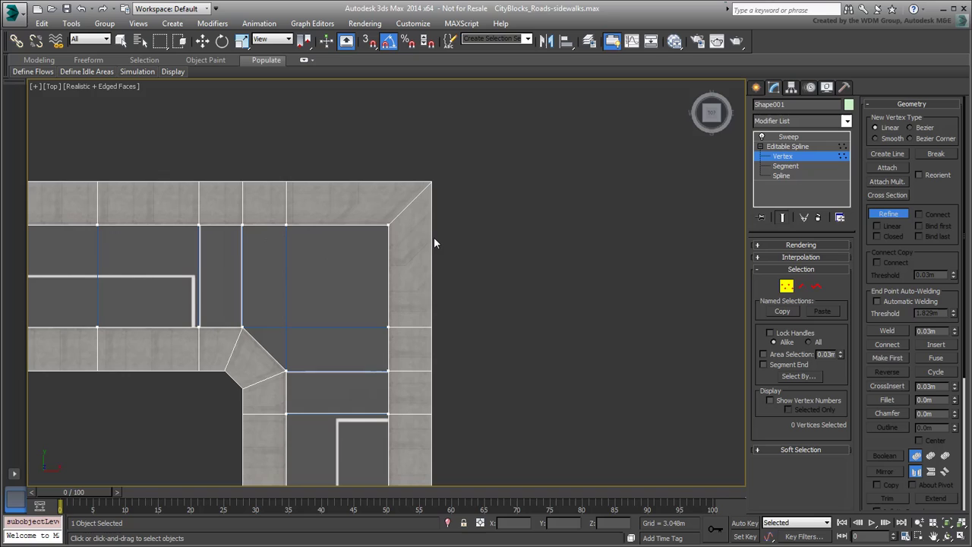
left_click(389, 233)
left_click(378, 225)
middle_click_drag(336, 315, 425, 292)
scroll(424, 291, "down", 1)
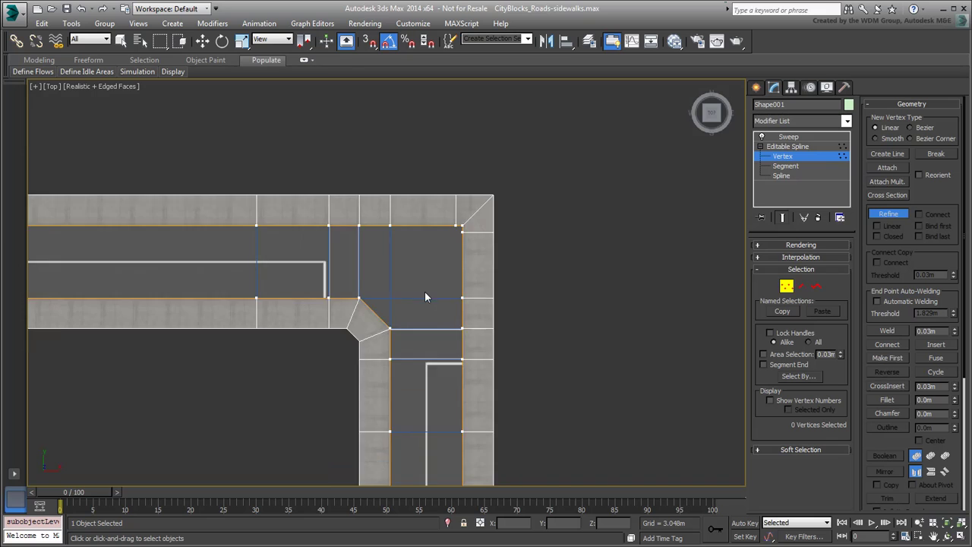
Step: Add refine vertices on the vertical avenue's borders, just beyond the corners of its two T-junctions with side roads
scroll(424, 291, "down", 2)
middle_click_drag(231, 220, 426, 225)
left_click(256, 228)
left_click(256, 334)
middle_click_drag(330, 138, 387, 146)
middle_click_drag(216, 331, 386, 147)
left_click(411, 269)
left_click(411, 377)
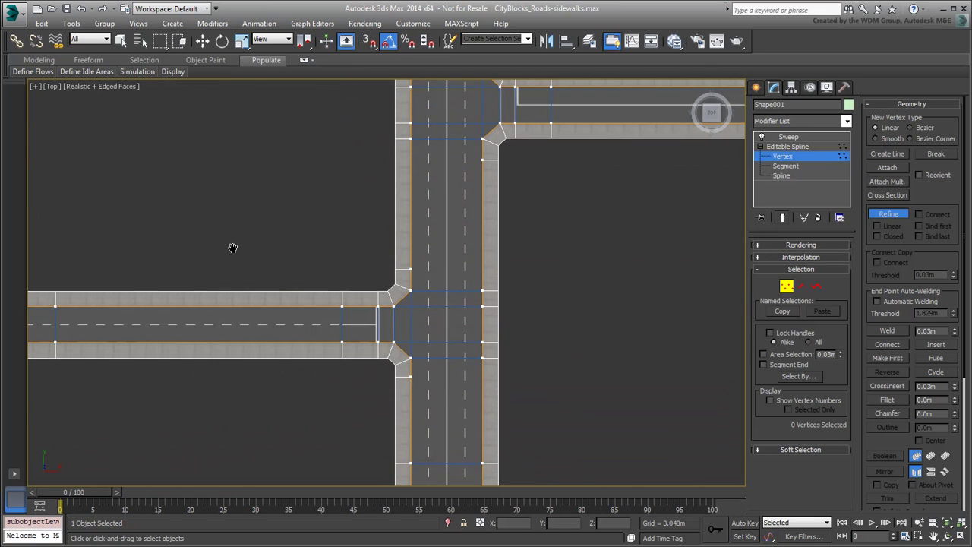
Step: Add the missing refine vertices beside the remaining sidewalk corners in the western part of the city block
middle_click_drag(232, 247, 616, 234)
scroll(451, 262, "down", 1)
middle_click_drag(451, 263, 483, 200)
scroll(376, 414, "up", 1)
left_click(383, 397)
middle_click_drag(288, 408, 326, 311)
scroll(326, 311, "down", 2)
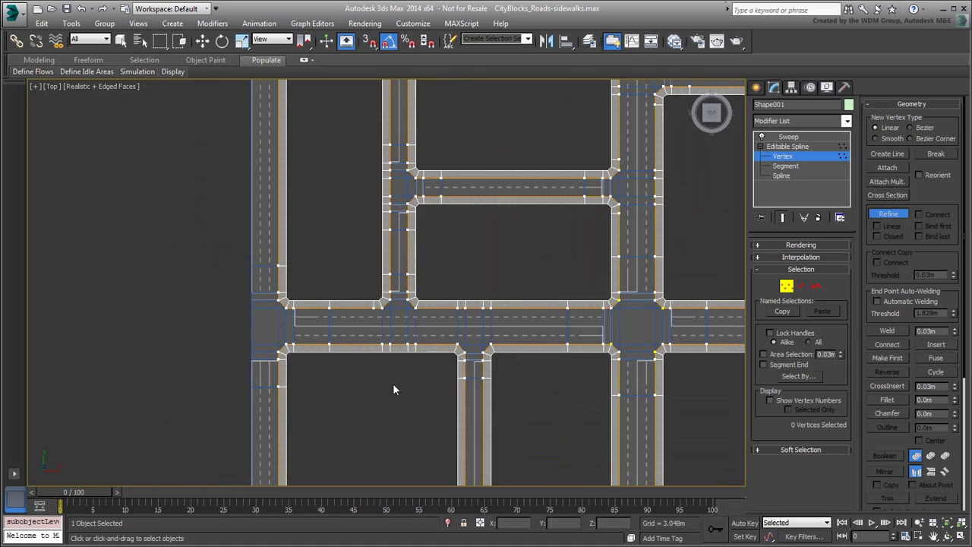
scroll(392, 389, "up", 3)
scroll(365, 385, "down", 4)
scroll(307, 280, "up", 2)
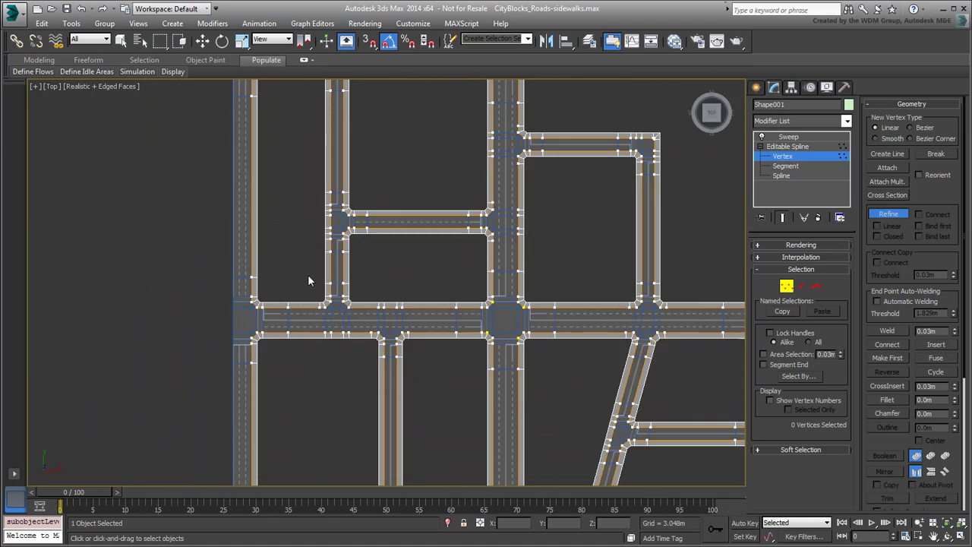
middle_click_drag(291, 190, 282, 330)
scroll(353, 203, "up", 4)
left_click(340, 207)
scroll(364, 304, "down", 3)
middle_click_drag(447, 364, 400, 121)
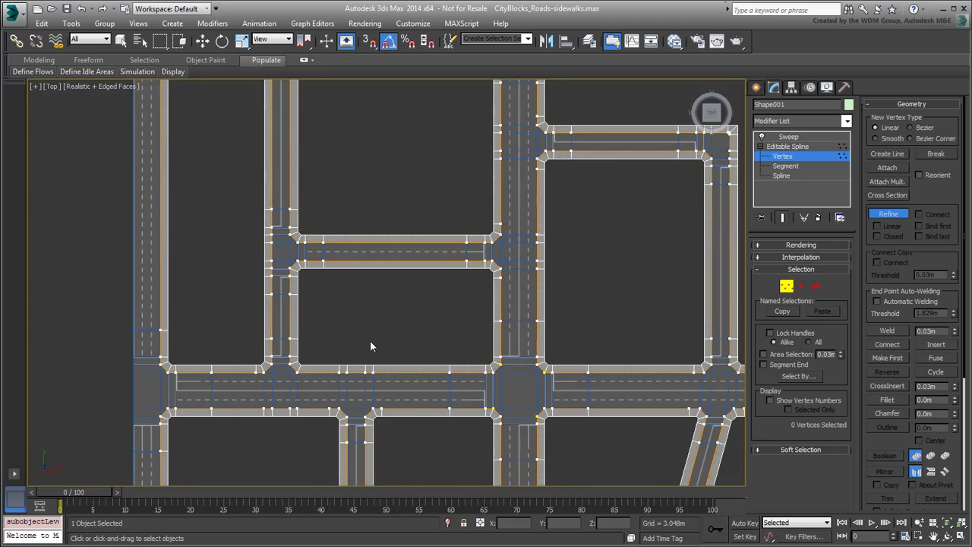
Step: Inspect the refined spline across the city block and the sidewalk texture at the central avenue's southern junction
scroll(370, 346, "down", 5)
middle_click_drag(332, 332, 367, 334)
middle_click_drag(343, 466, 394, 316)
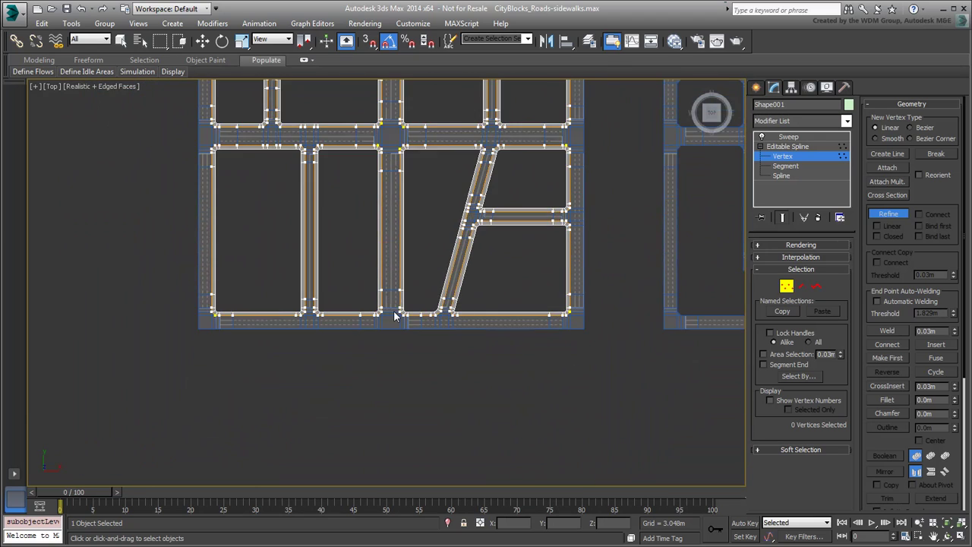
scroll(394, 317, "up", 6)
scroll(314, 369, "up", 1)
middle_click_drag(347, 357, 295, 440)
scroll(342, 425, "up", 2)
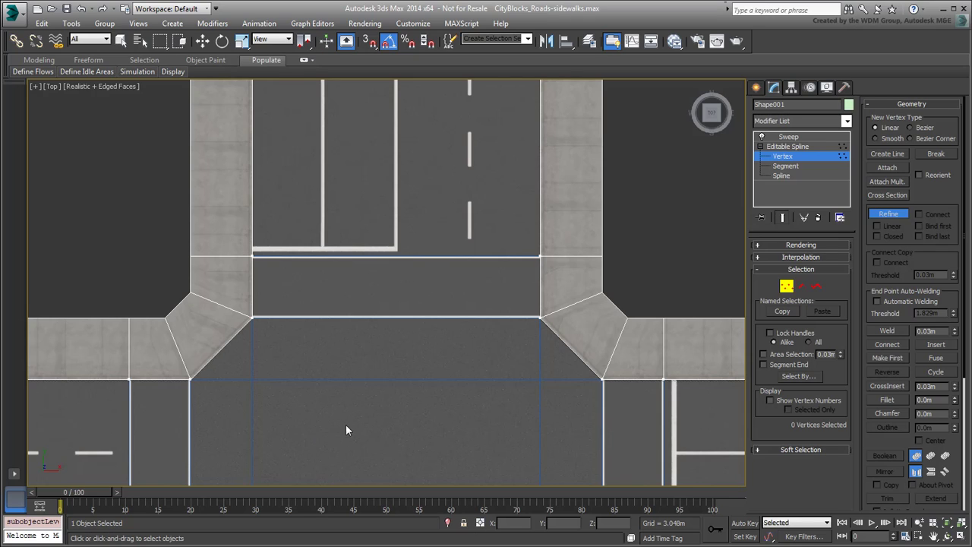
Step: Leave vertex editing and convert the swept sidewalk Shape001 to an Editable Poly
left_click(787, 286)
key("w")
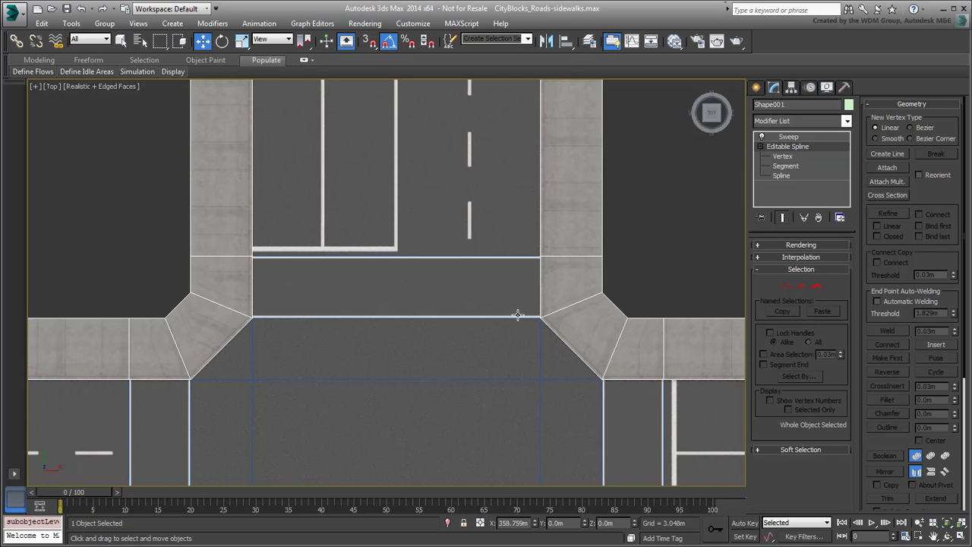
right_click(570, 281)
mouse_move(636, 397)
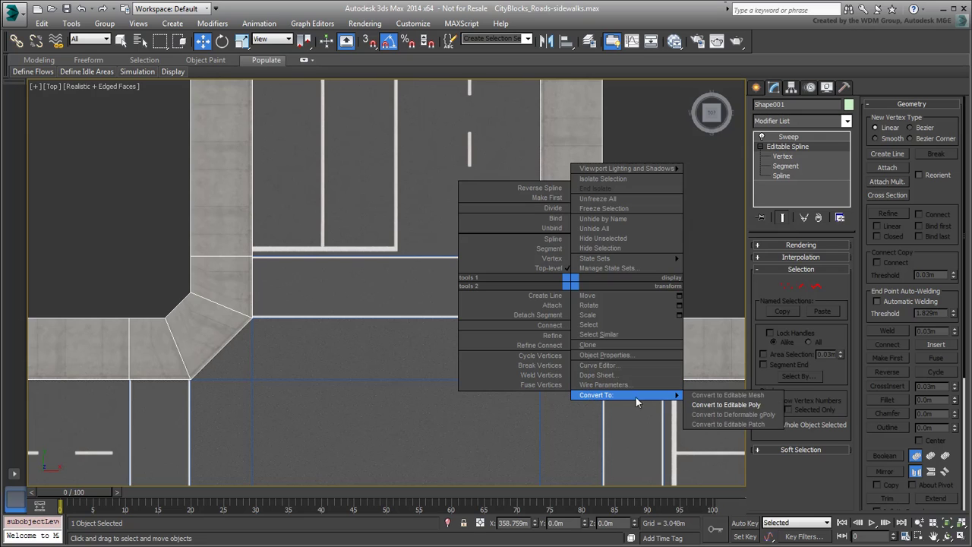
left_click(726, 404)
scroll(390, 308, "down", 6)
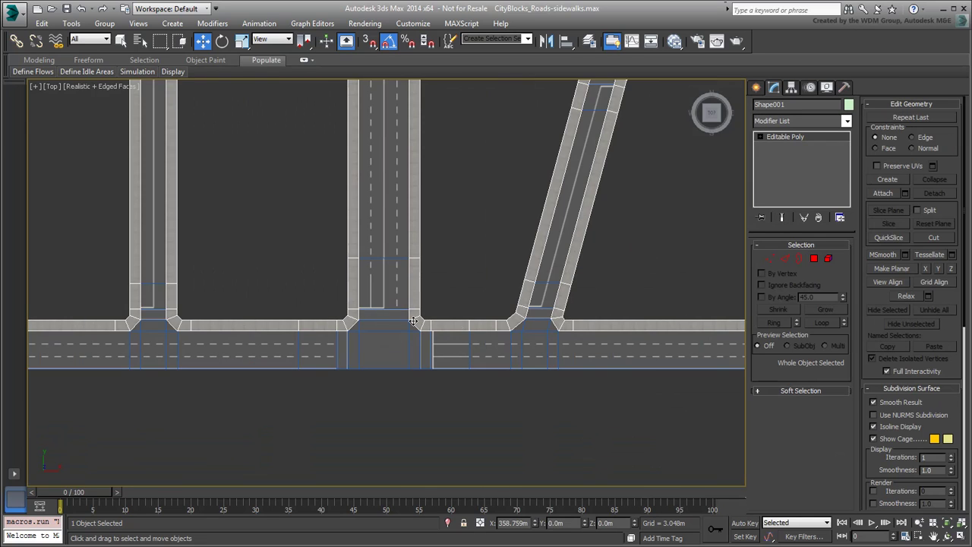
Step: Try selecting individual sidewalk polygons around a junction corner, and clear the polygon selection
middle_click_drag(413, 320, 387, 327, "alt")
scroll(377, 334, "up", 8)
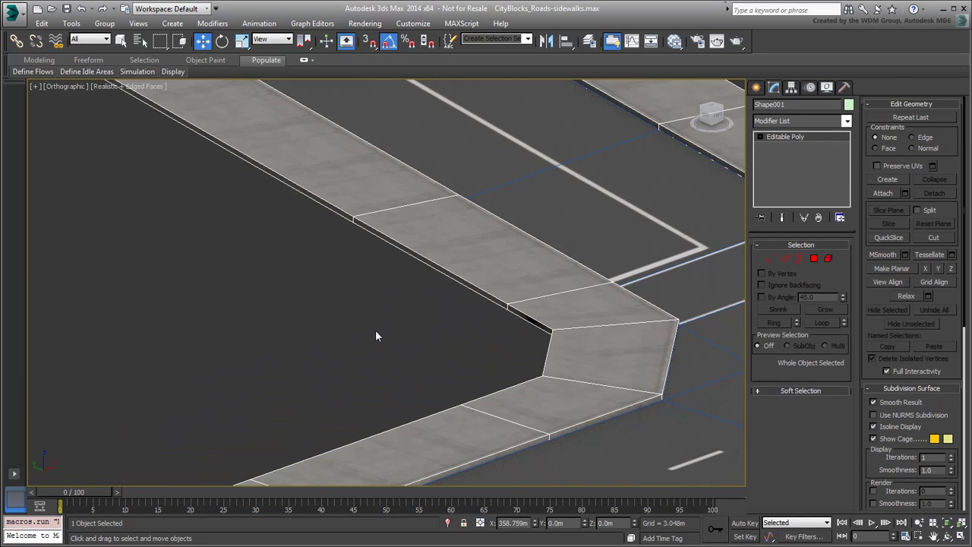
left_click(814, 259)
left_click_drag(358, 245, 554, 241)
middle_click_drag(368, 314, 358, 259, "alt")
left_click(423, 293)
left_click(443, 261)
left_click(485, 257, "ctrl")
scroll(384, 240, "down", 3)
left_click(373, 237)
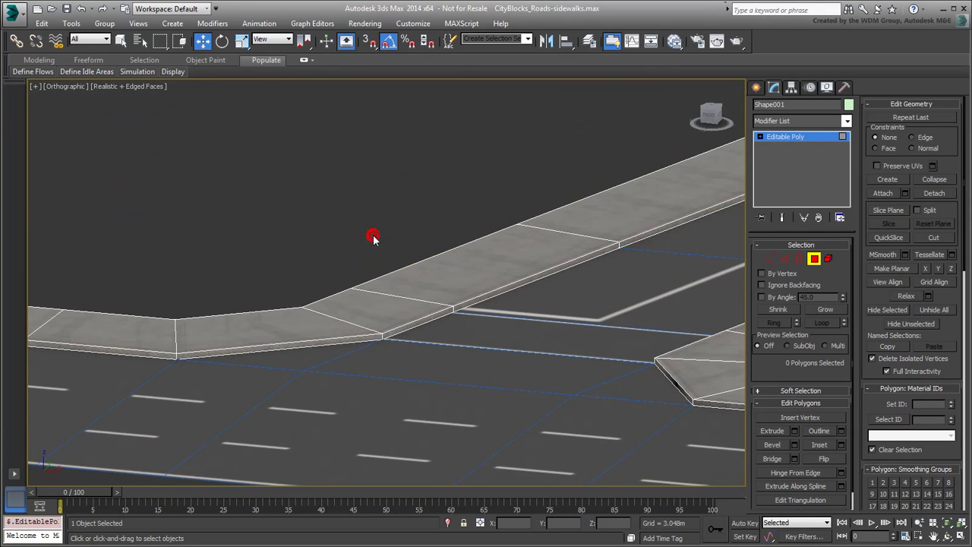
Step: Select an upper curb edge beside the road and extend it to its full edge loop
left_click(784, 258)
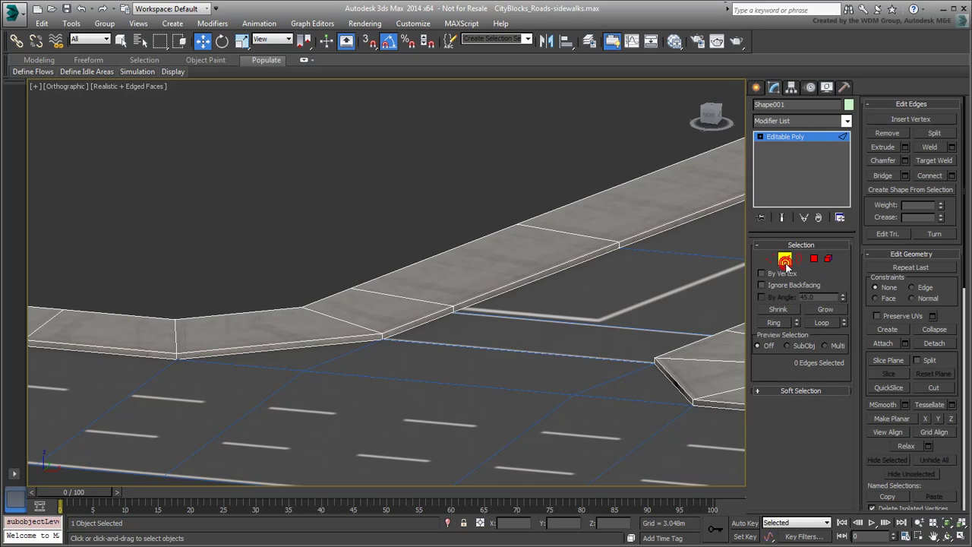
left_click(542, 274)
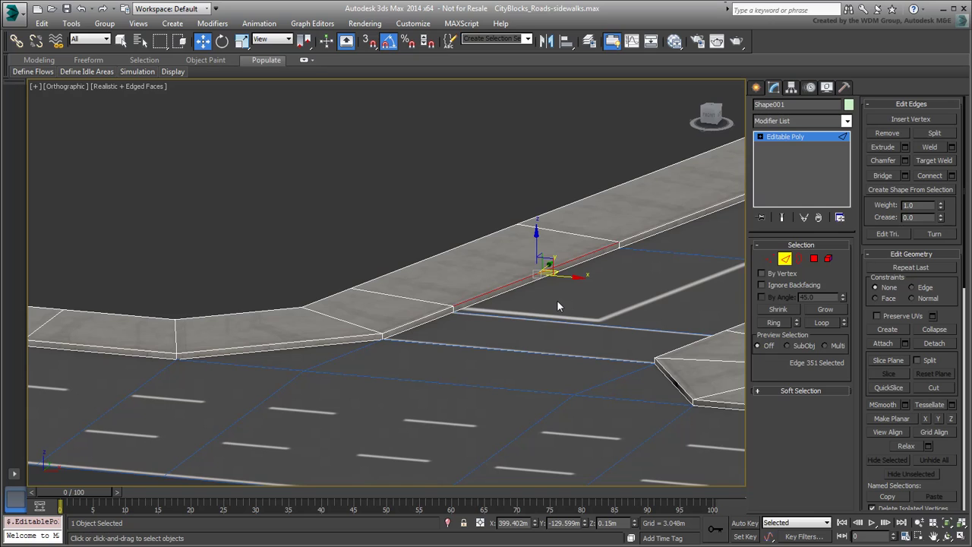
scroll(539, 305, "down", 4)
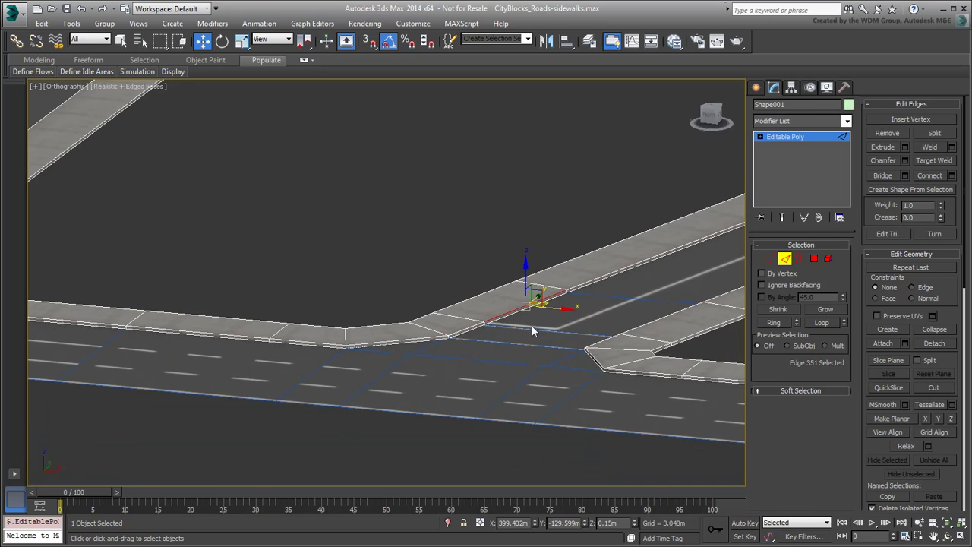
left_click(823, 323)
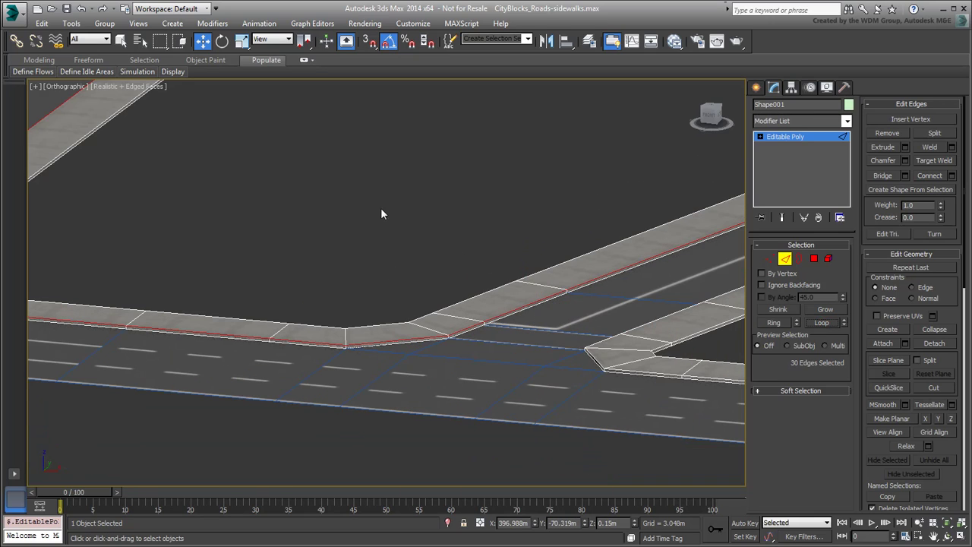
Step: In a perspective view, add the curb edge on the opposite side of the road to the selection and extend it to its loop
middle_click_drag(381, 207, 289, 282)
key("p")
scroll(295, 271, "down", 4)
scroll(323, 303, "up", 4)
scroll(416, 357, "down", 2)
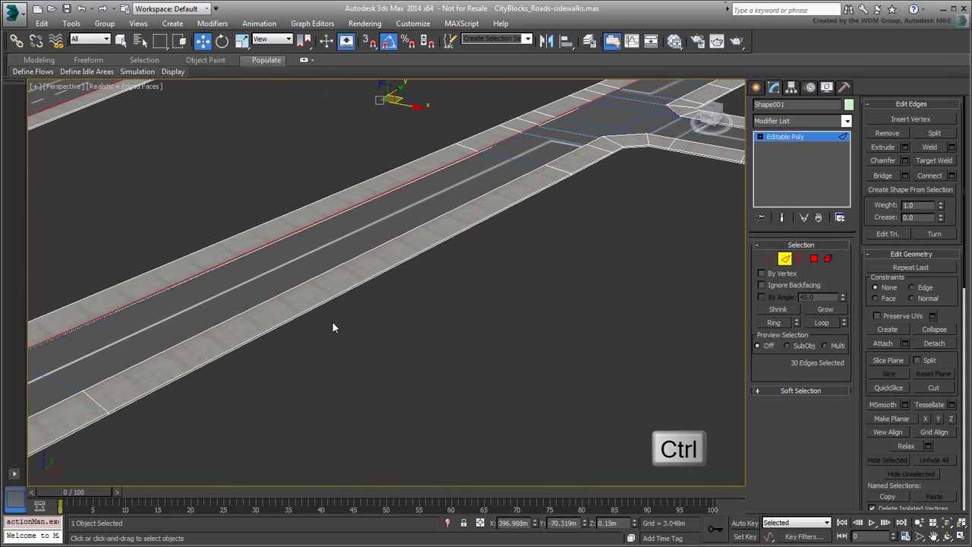
left_click(285, 293, "ctrl")
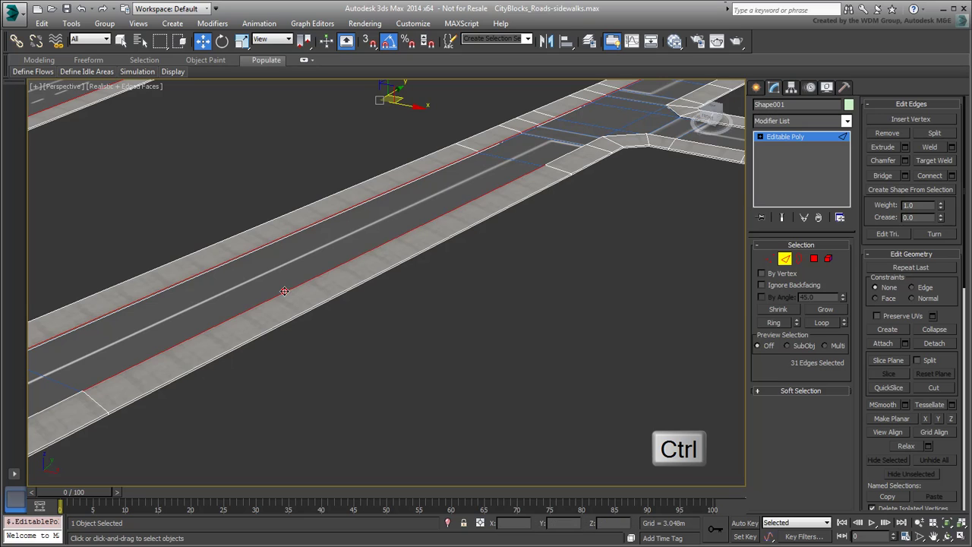
left_click(822, 322)
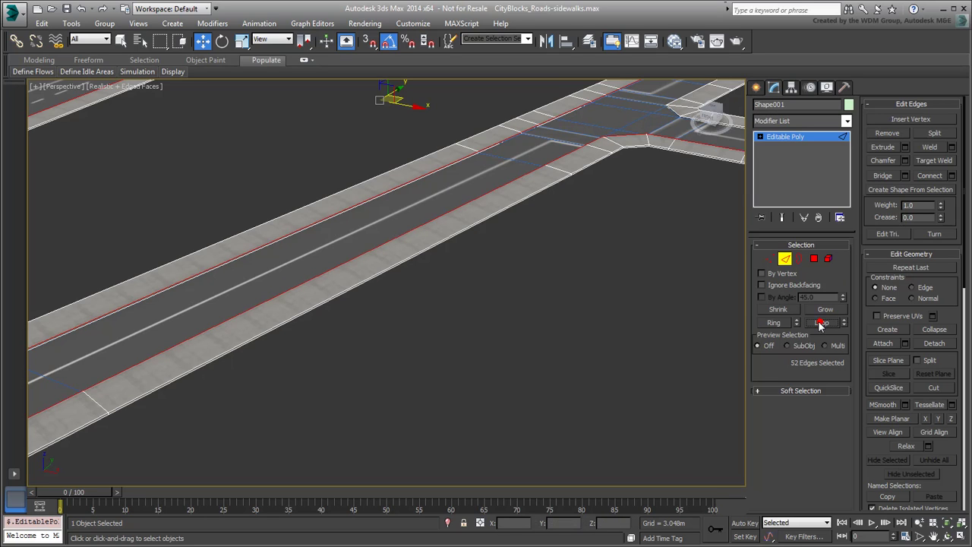
Step: Include the upper curb edge loop of the adjoining block beyond the side-road junction in the selection
middle_click_drag(633, 222, 453, 274)
scroll(453, 274, "up", 4)
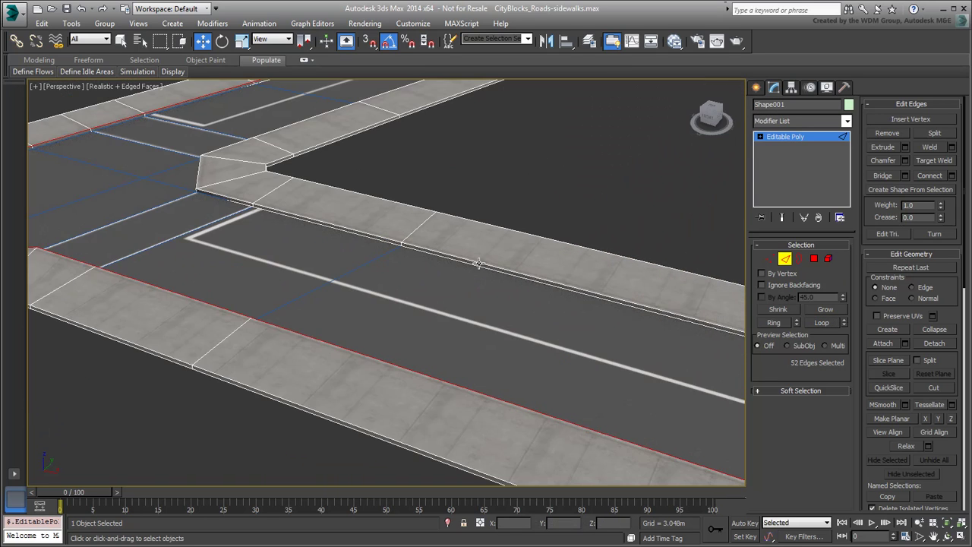
left_click(825, 323)
scroll(344, 228, "down", 5)
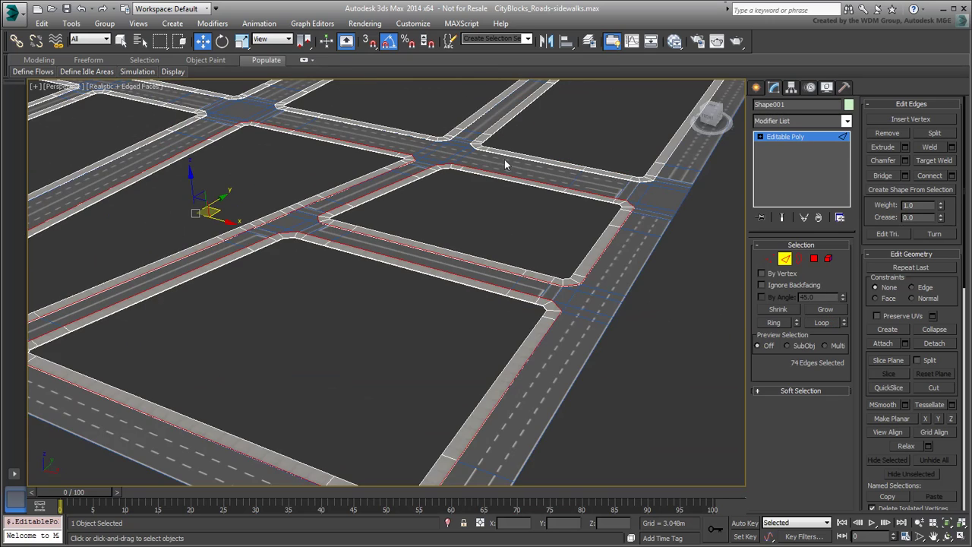
Step: Add the curb edges on both sides of the narrow road across the avenue to the selection and extend them to full loops
middle_click_drag(505, 162, 513, 277)
scroll(454, 218, "up", 4)
left_click(564, 276, "ctrl")
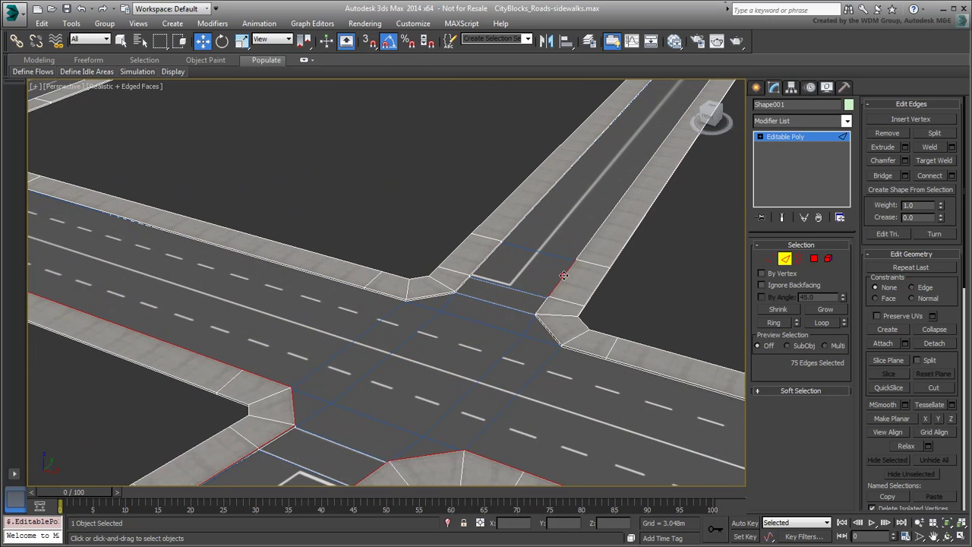
left_click(517, 221, "ctrl")
left_click(828, 323)
scroll(294, 213, "down", 4)
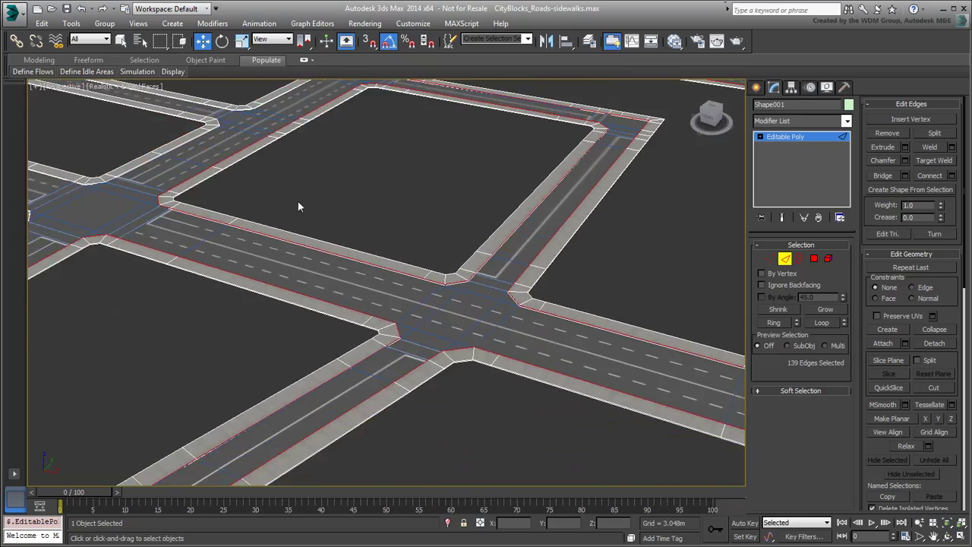
Step: Add the upper curb edges on both sides of the road at the far T-junction to the selection and extend them to full loops
middle_click_drag(298, 201, 399, 300)
middle_click_drag(193, 219, 277, 292)
scroll(365, 265, "up", 8)
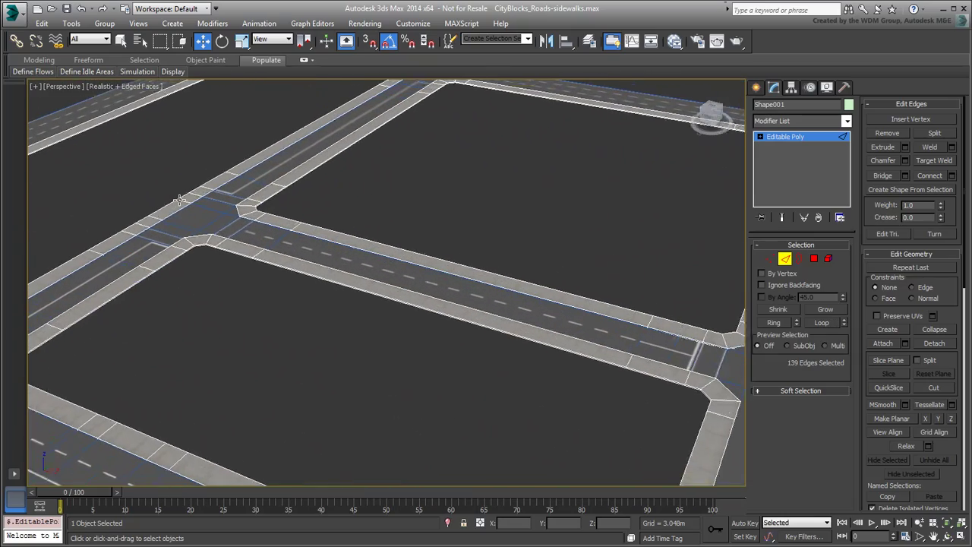
scroll(217, 290, "down", 1)
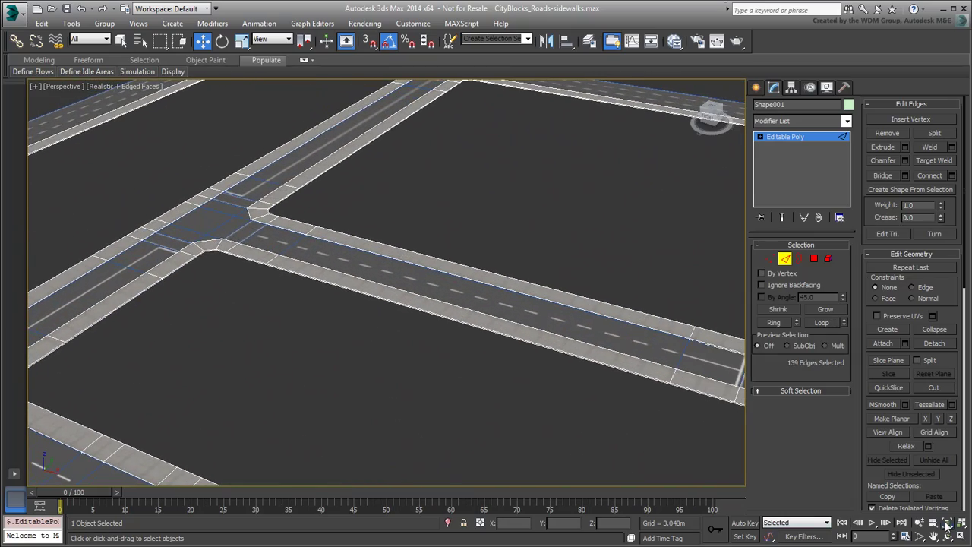
scroll(367, 287, "down", 6)
scroll(368, 287, "up", 7)
scroll(367, 287, "up", 3)
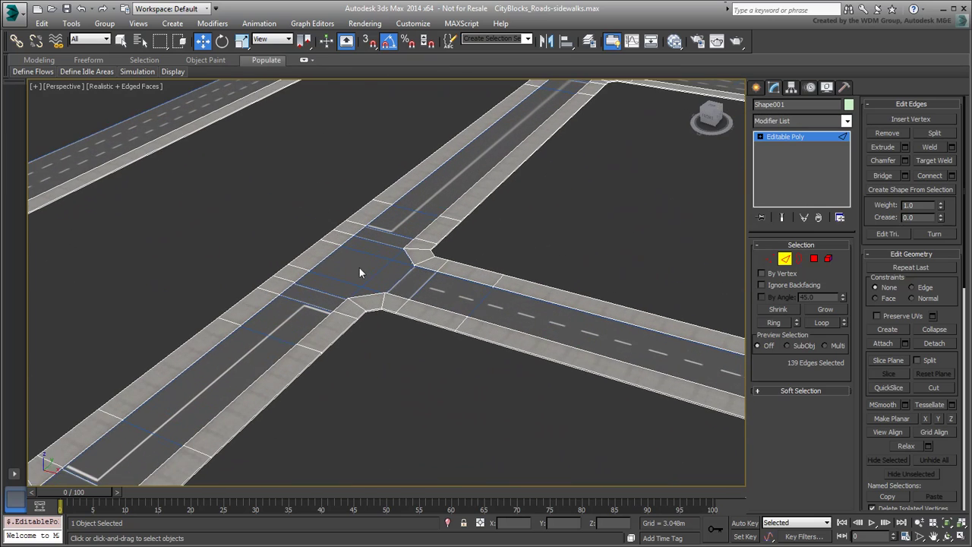
left_click(319, 261, "ctrl")
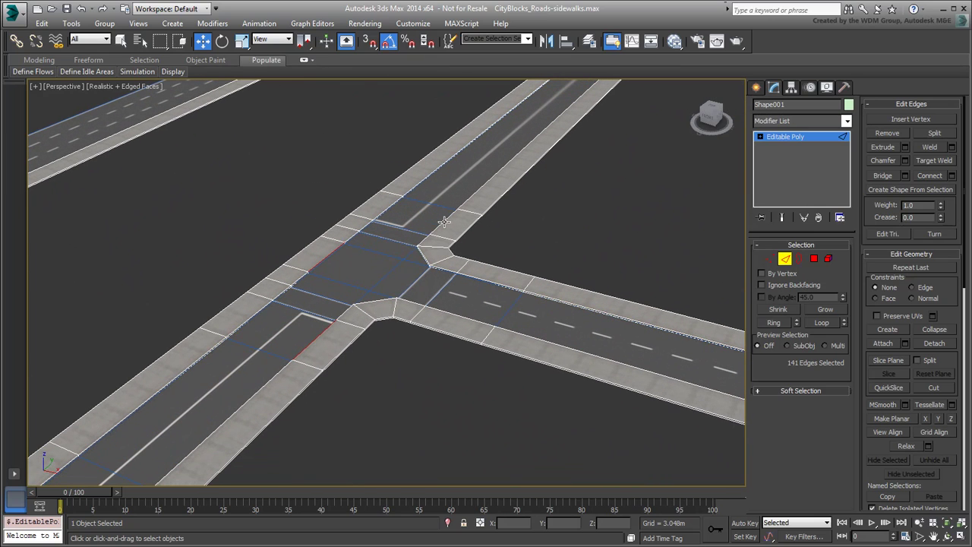
left_click(822, 322)
scroll(379, 337, "down", 5)
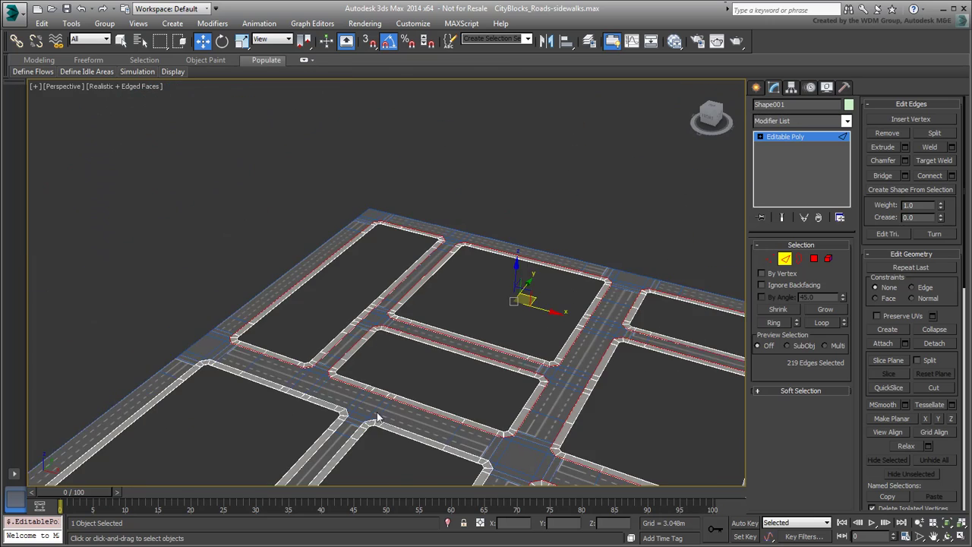
Step: Include the curb edges on both sides of the remaining narrow road between the large blocks and extend them to loops
scroll(377, 414, "up", 8)
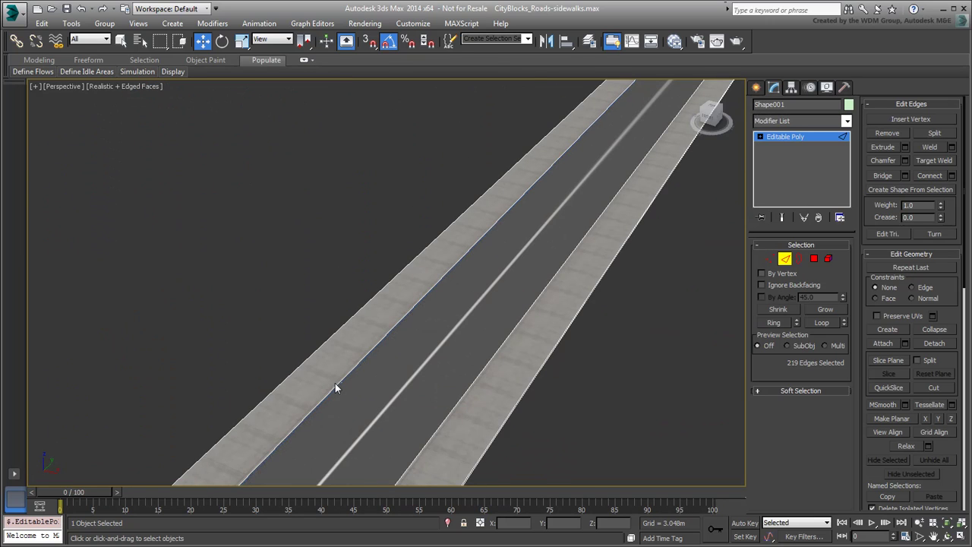
left_click(365, 354, "ctrl")
left_click(467, 388, "ctrl")
left_click(822, 322)
scroll(460, 321, "down", 6)
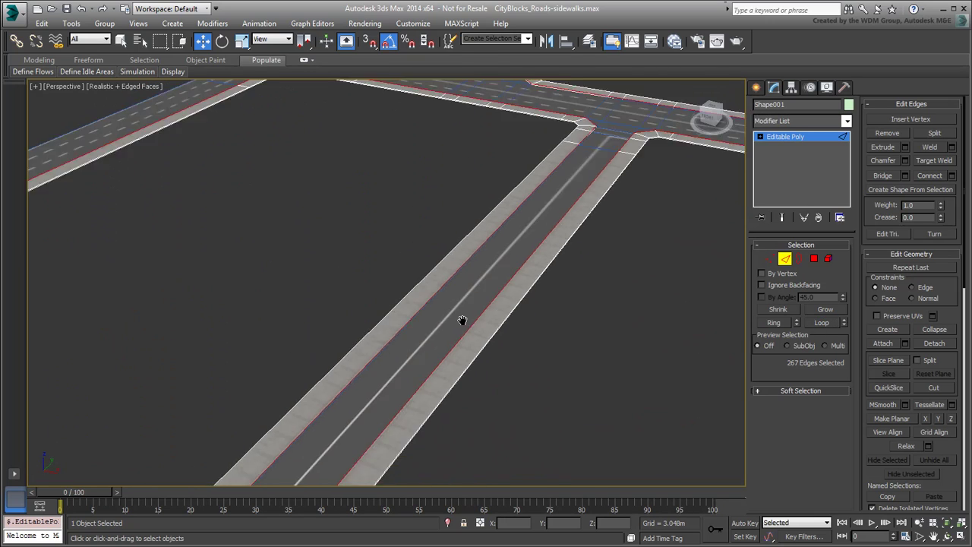
Step: Convert the curb edge loop selection into a selection of the adjacent sidewalk polygons and check it across the city block
middle_click_drag(351, 358, 390, 357, "alt")
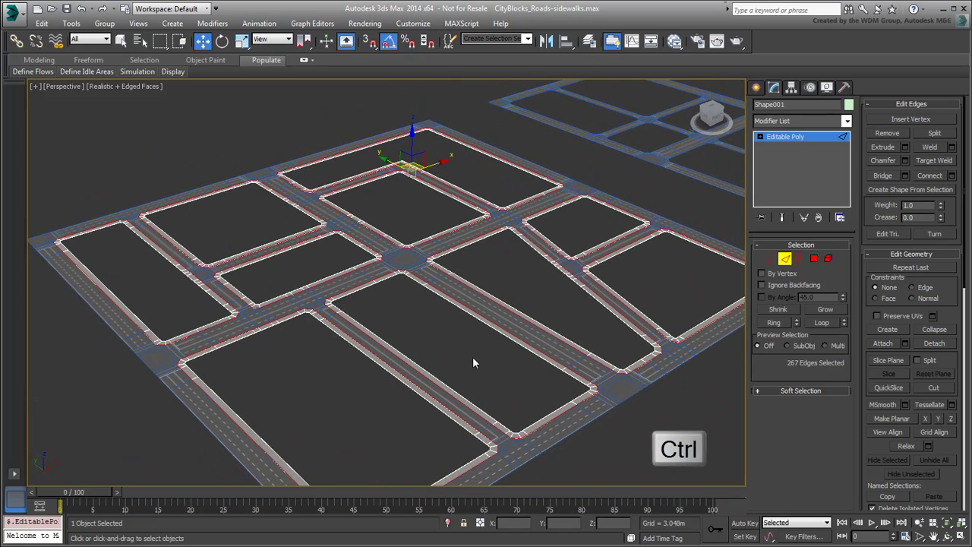
left_click(814, 260, "ctrl")
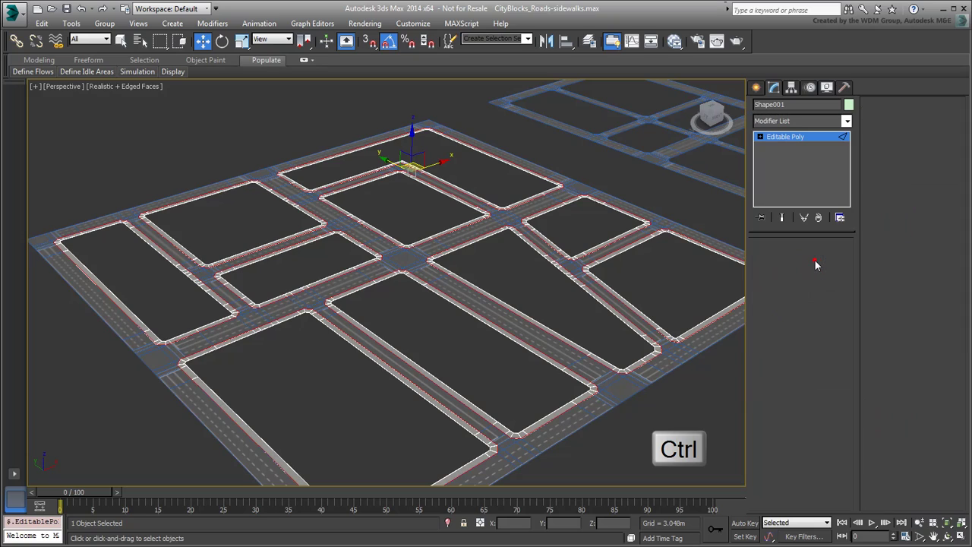
middle_click_drag(519, 366, 303, 346, "alt")
scroll(363, 332, "up", 5)
scroll(363, 332, "down", 3)
scroll(363, 333, "up", 1)
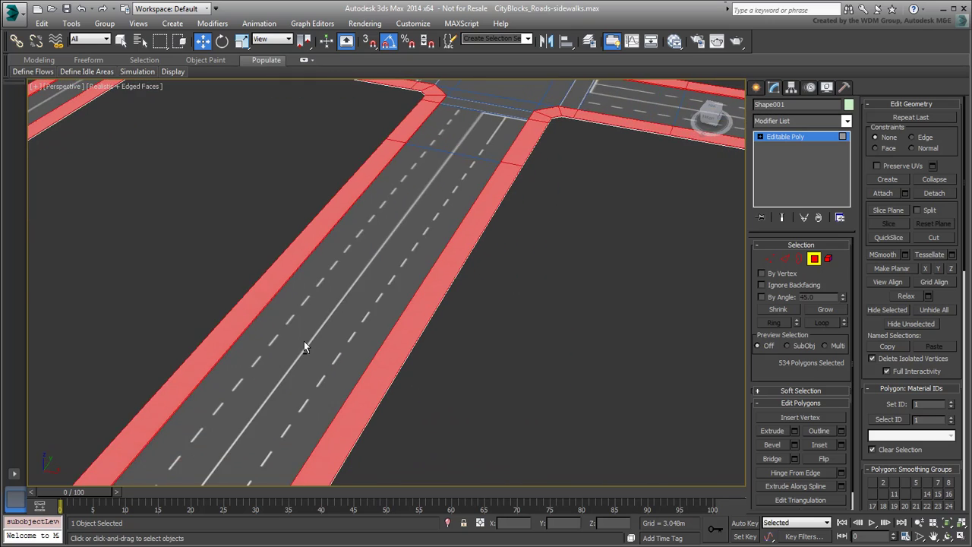
key("z")
scroll(341, 351, "up", 4)
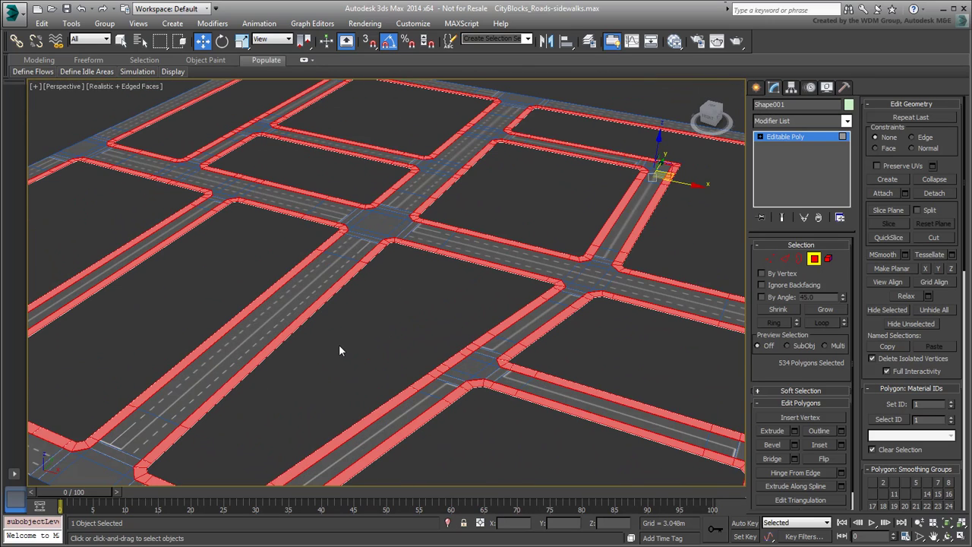
Step: Invert the polygon selection and delete the hidden back and underside faces of the sidewalks
key("ctrl+i")
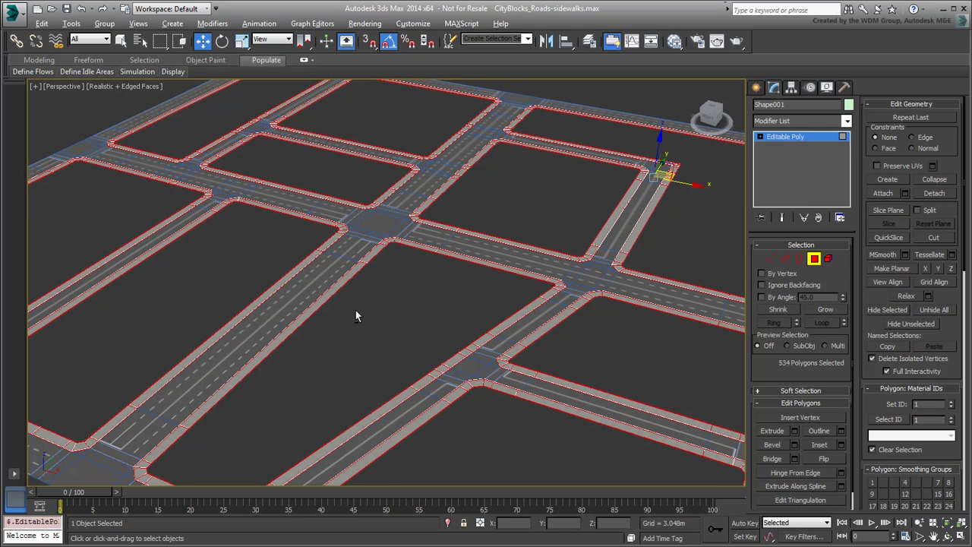
mouse_move(355, 310)
middle_mouse_down("alt")
mouse_move(390, 265)
mouse_move(354, 309)
middle_mouse_up("alt")
scroll(352, 313, "up", 2)
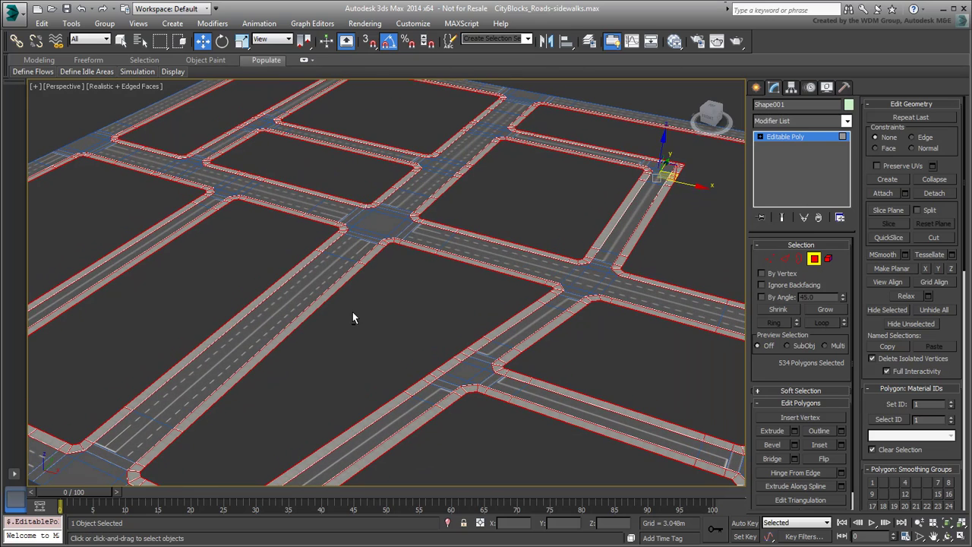
left_click(396, 282)
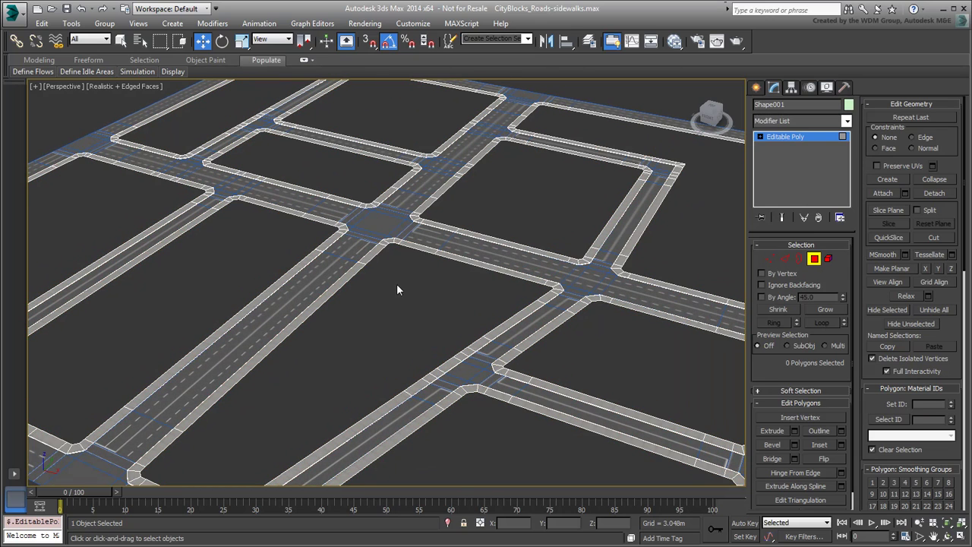
Step: In the Top view without edged faces, select the sidewalk corner polygons beside the road junction and display the selection as outlines
key("t")
scroll(256, 384, "up", 5)
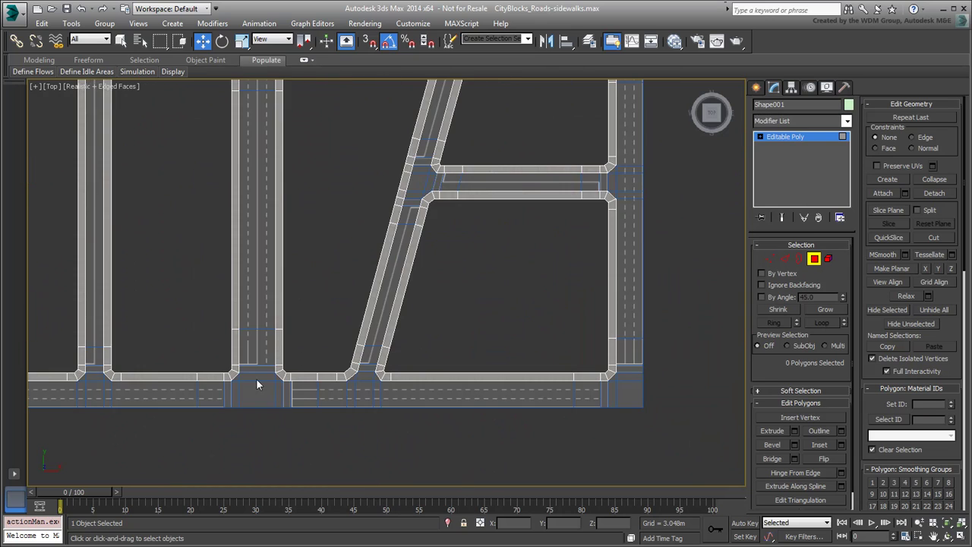
scroll(344, 380, "up", 6)
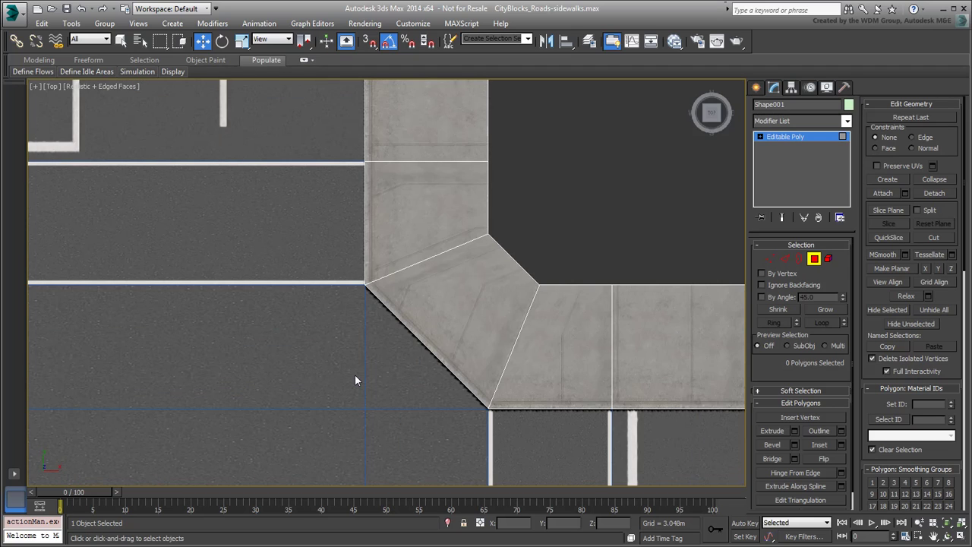
middle_click_drag(354, 374, 263, 389)
key("F4")
left_click_drag(206, 217, 468, 463)
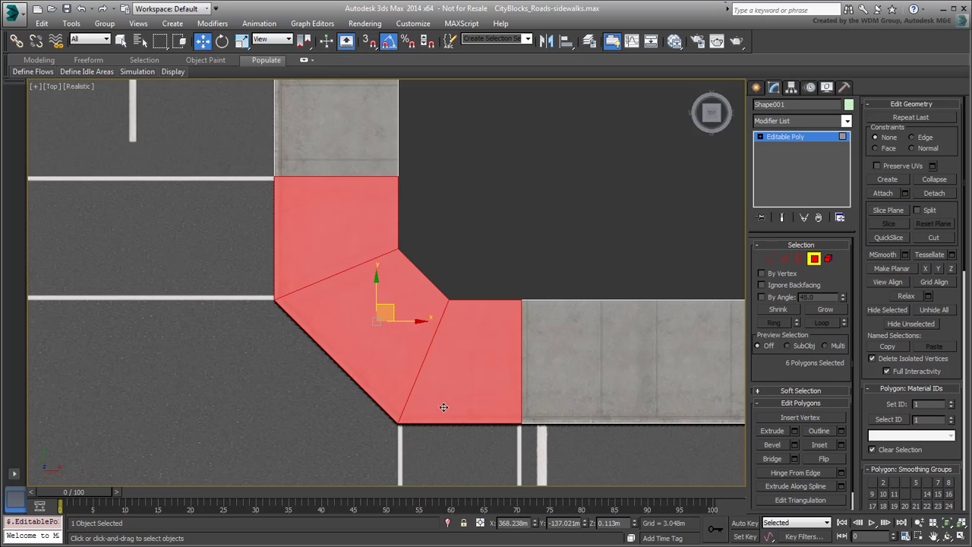
key("F2")
middle_click_drag(496, 237, 516, 263)
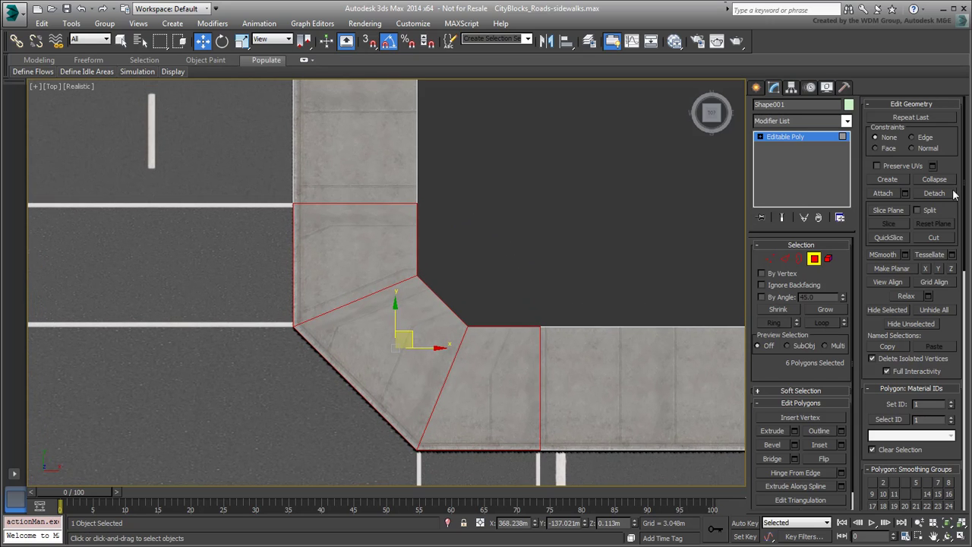
Step: QuickSlice the selected corner with two cuts across the diagonal segment and one cut through each adjoining segment
left_click(888, 241)
left_click(437, 283)
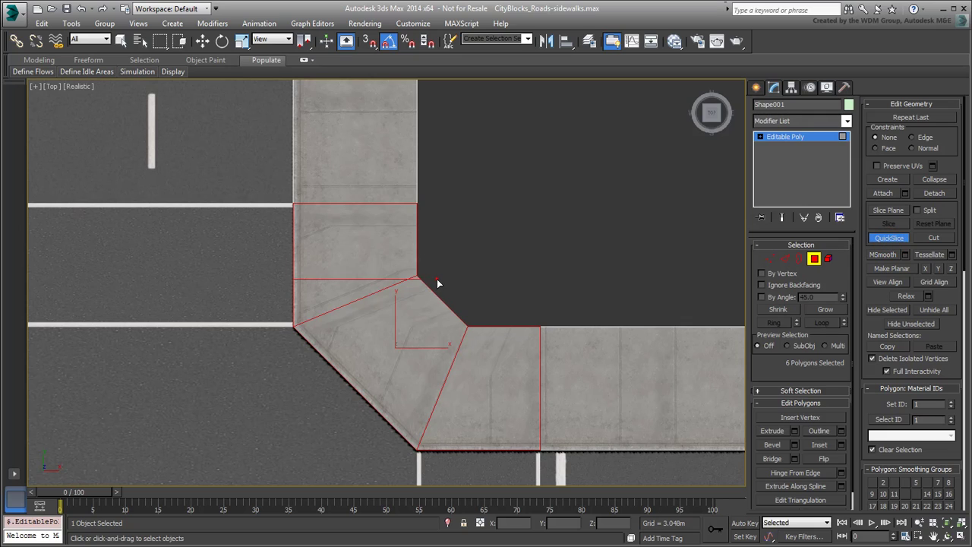
left_click(304, 369)
left_click(459, 305)
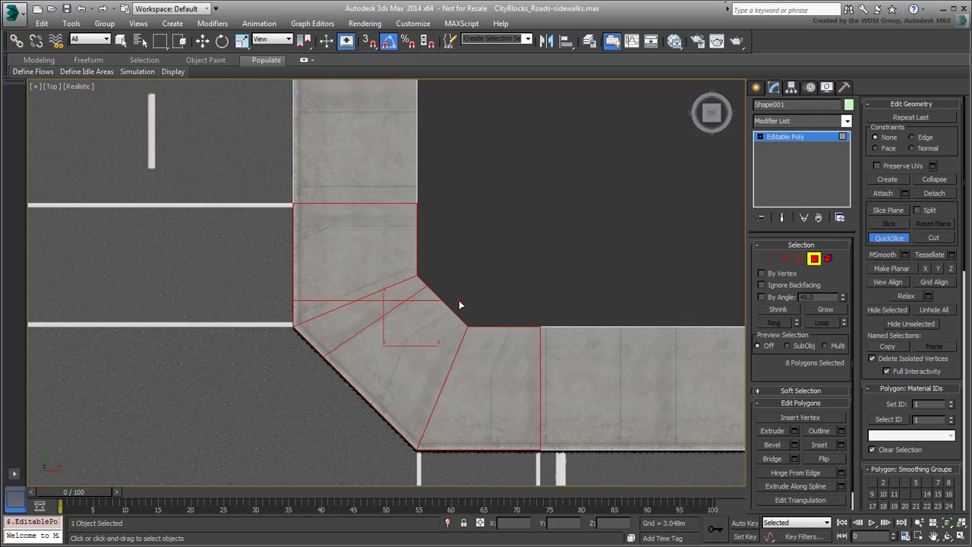
left_click(512, 309)
left_click(483, 466)
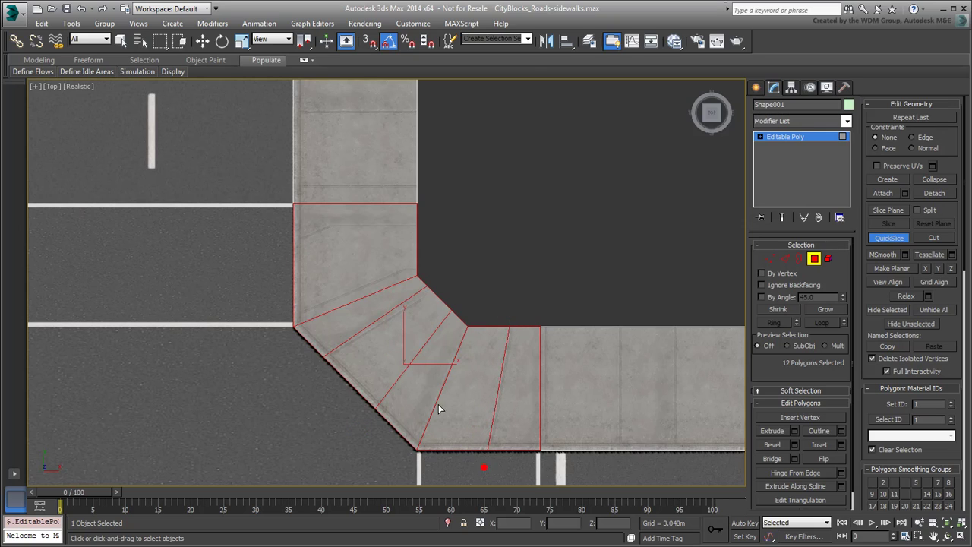
left_click(434, 223)
left_click(257, 246)
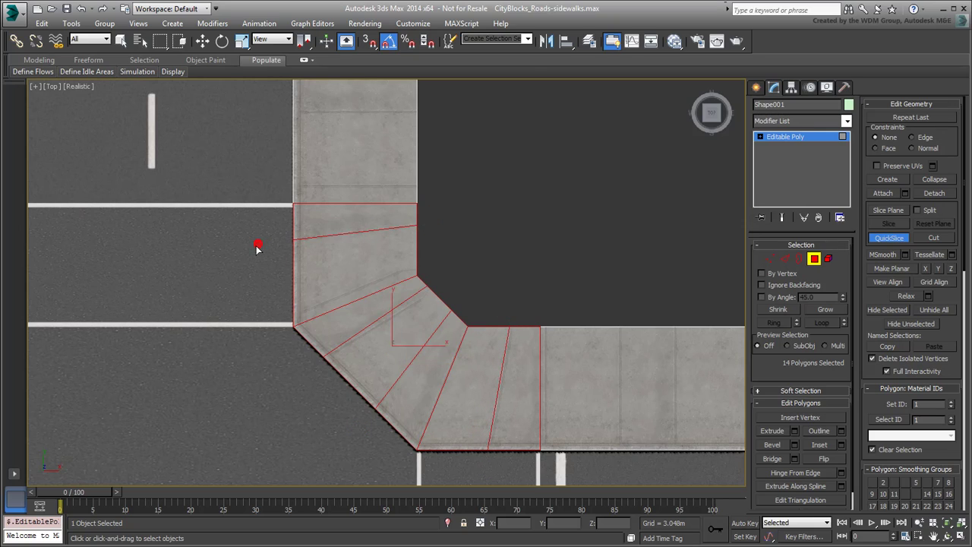
Step: Finish slicing and select the sidewalk corner polygons on the opposite side of the road
scroll(238, 337, "down", 3)
middle_click_drag(169, 304, 343, 306)
key("w")
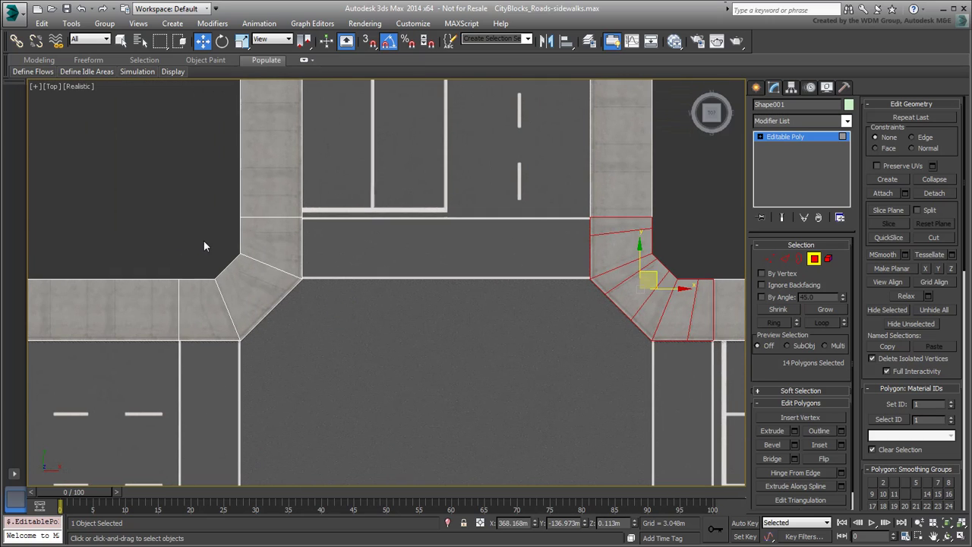
scroll(204, 241, "up", 4)
left_click_drag(256, 199, 520, 431)
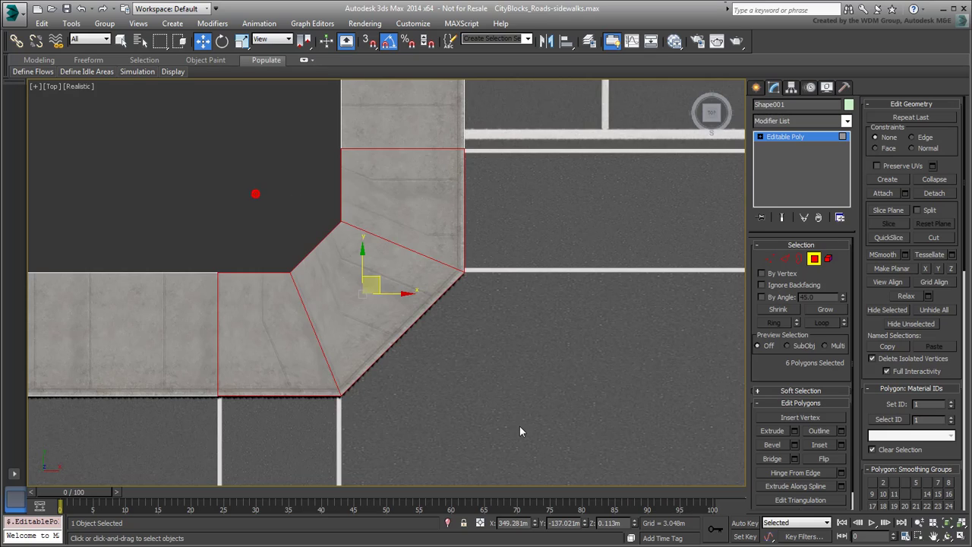
Step: QuickSlice this corner with two cuts across the diagonal segment, two through the vertical leg and one through the horizontal leg
left_click(886, 238)
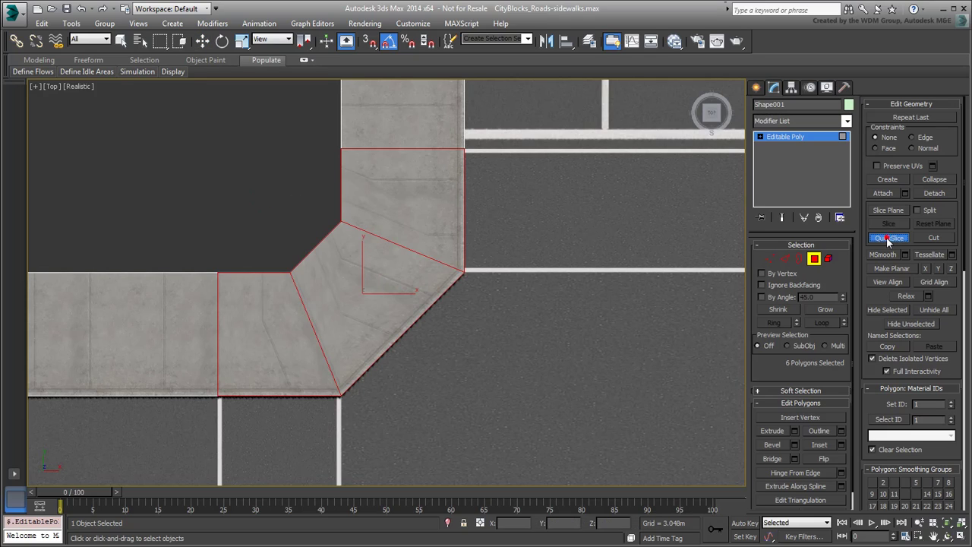
left_click(324, 220)
left_click(284, 219)
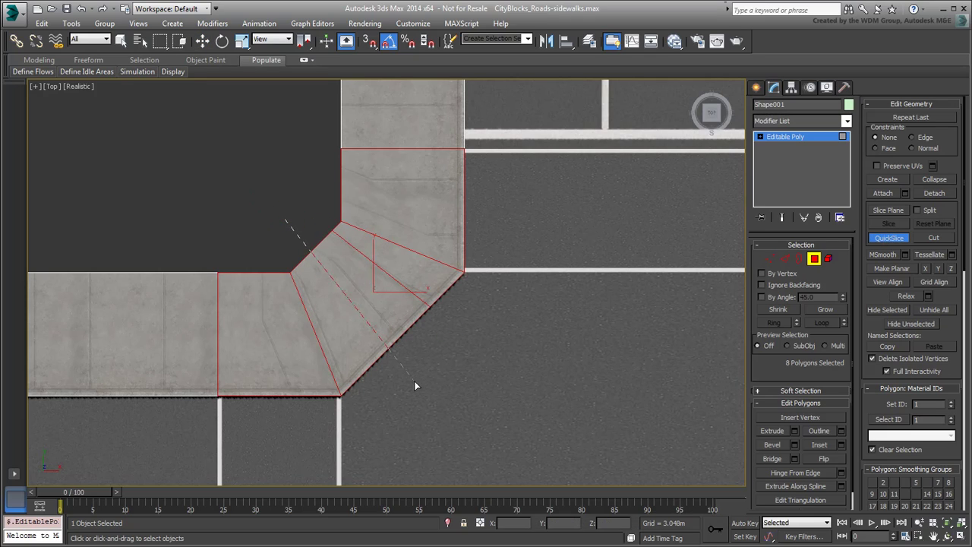
left_click(416, 363)
left_click(327, 195)
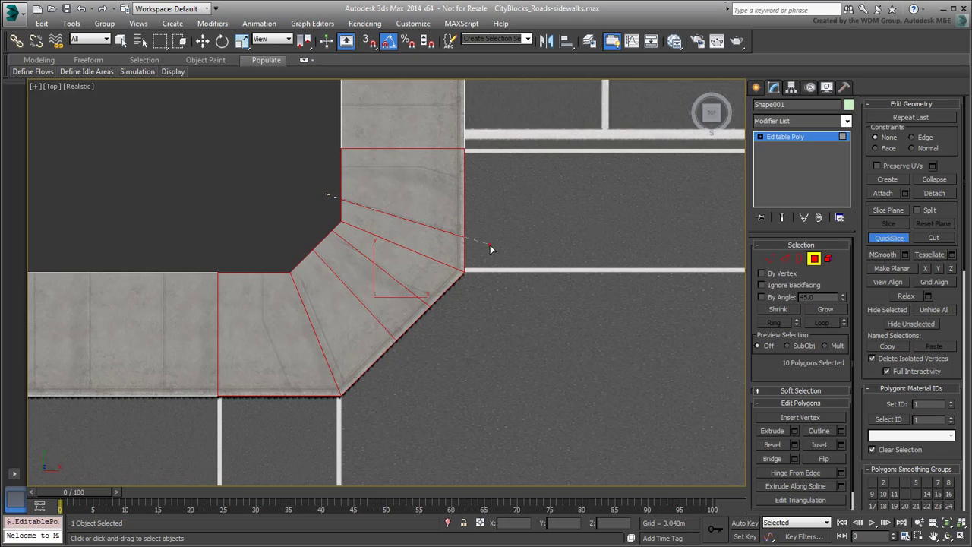
left_click(490, 243)
left_click(321, 162)
left_click(537, 197)
left_click(256, 263)
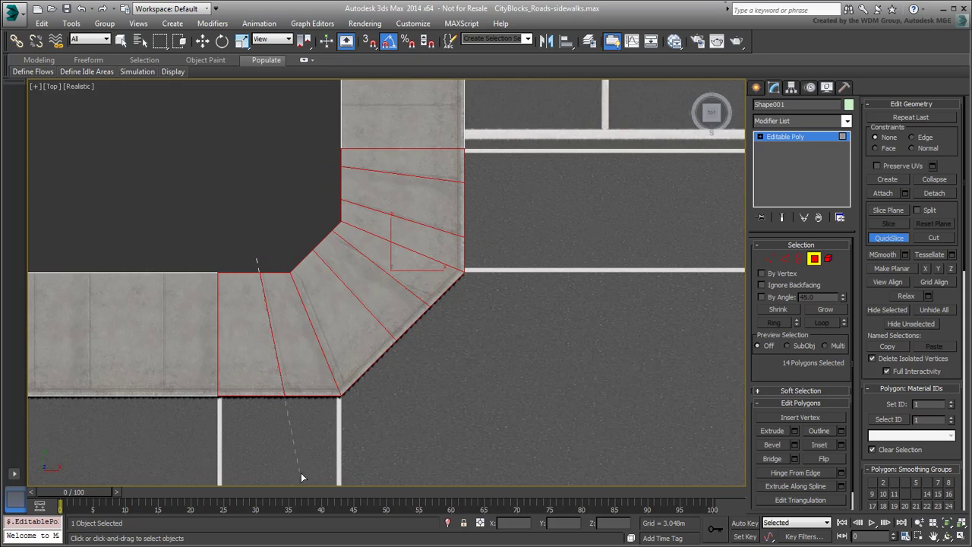
left_click(301, 469)
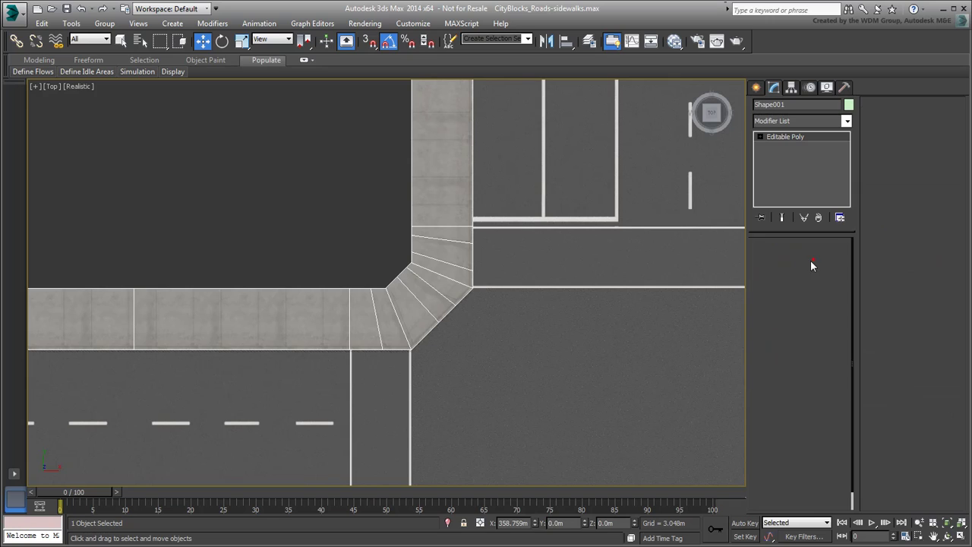
Step: Select the straight sidewalk segments on both sides of the sliced corner and QuickSlice each one close to the corner
left_click(456, 187)
left_click_drag(296, 278, 298, 292, "ctrl")
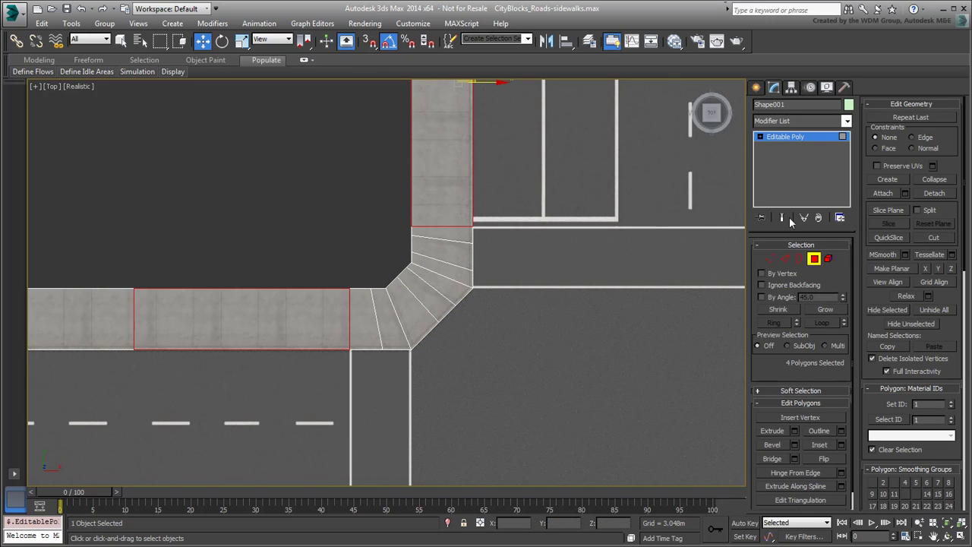
left_click(880, 240)
left_click(393, 204)
left_click(503, 206)
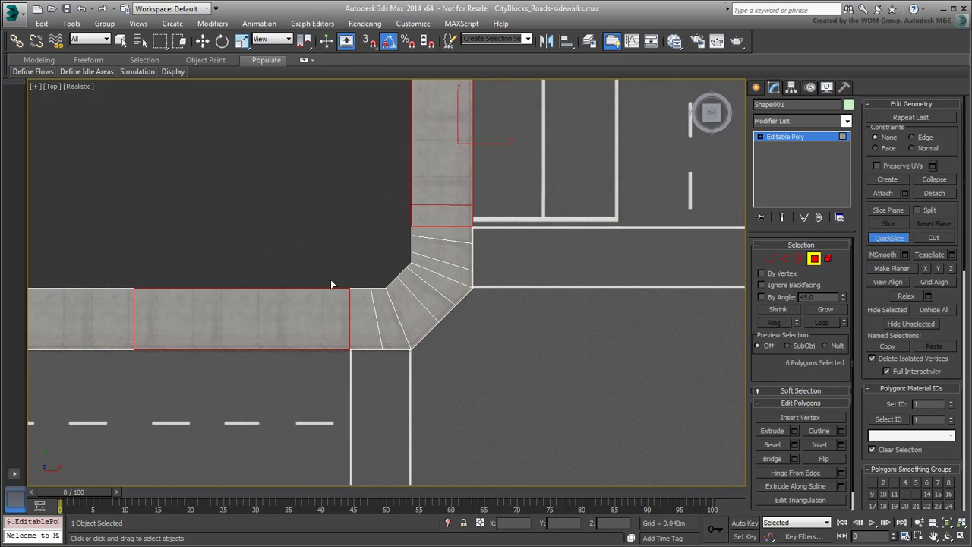
left_click(321, 278)
left_click(320, 382)
right_click(321, 382)
Step: Select the seven upper outer curb vertices at the corner's two crosswalks and lower them about 0.08 m toward the road
middle_click_drag(434, 324, 403, 248, "alt")
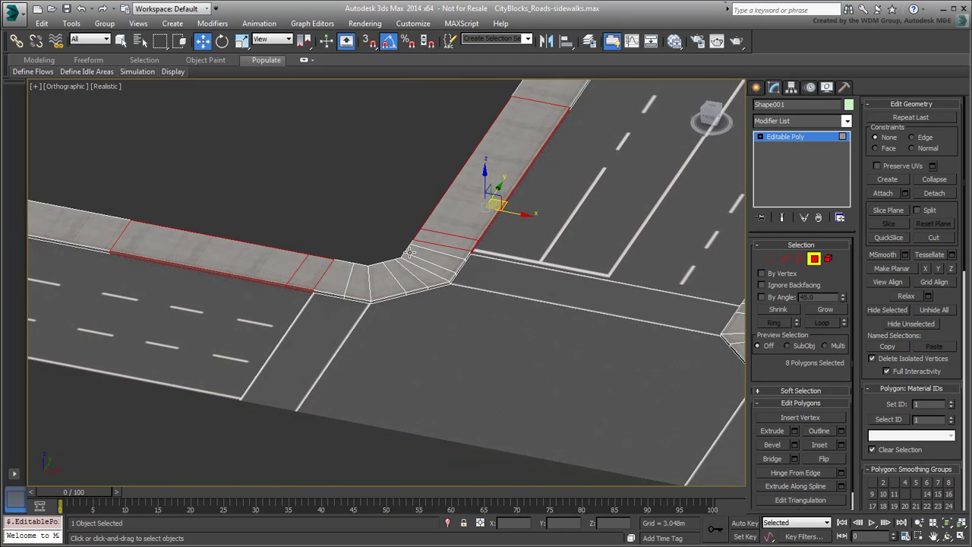
left_click(770, 258)
left_click(377, 197)
left_click(309, 318)
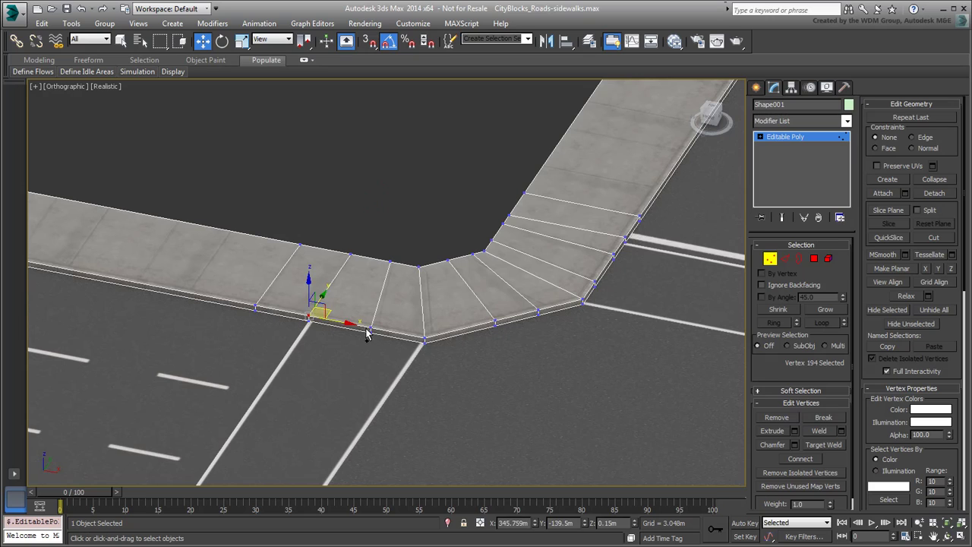
left_click(370, 329, "ctrl")
left_click(424, 338, "ctrl")
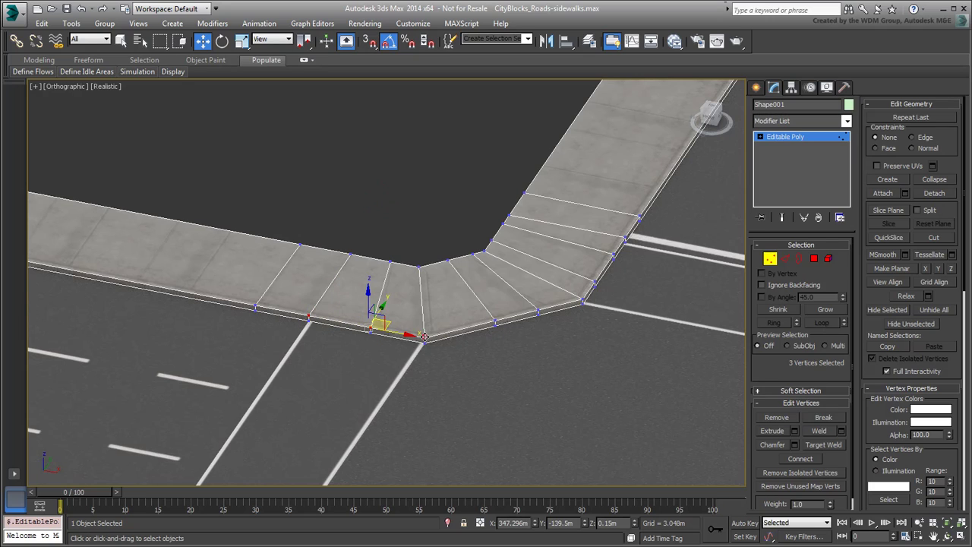
left_click(581, 301, "ctrl")
left_click(594, 282, "ctrl")
left_click(614, 254, "ctrl")
left_click(624, 236, "ctrl")
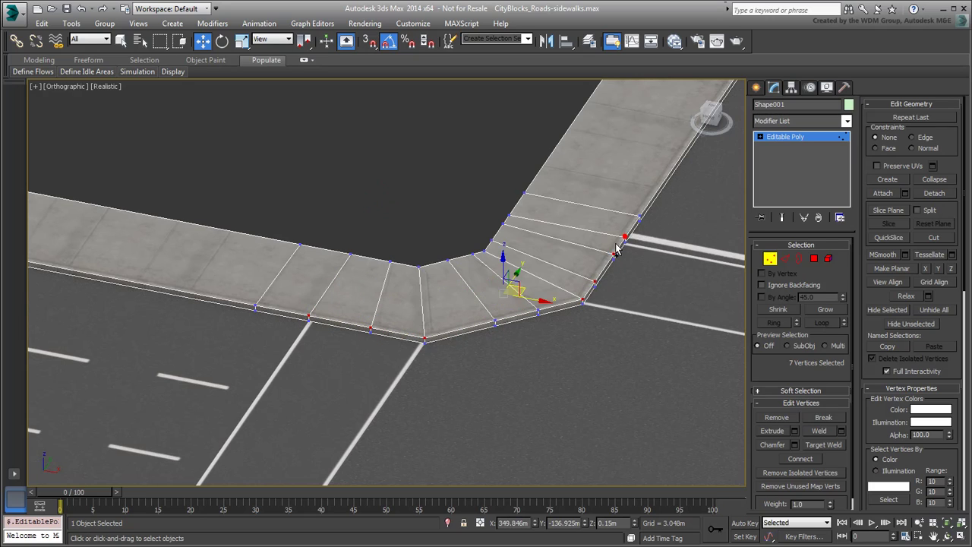
scroll(498, 302, "up", 2)
left_click_drag(502, 256, 503, 263)
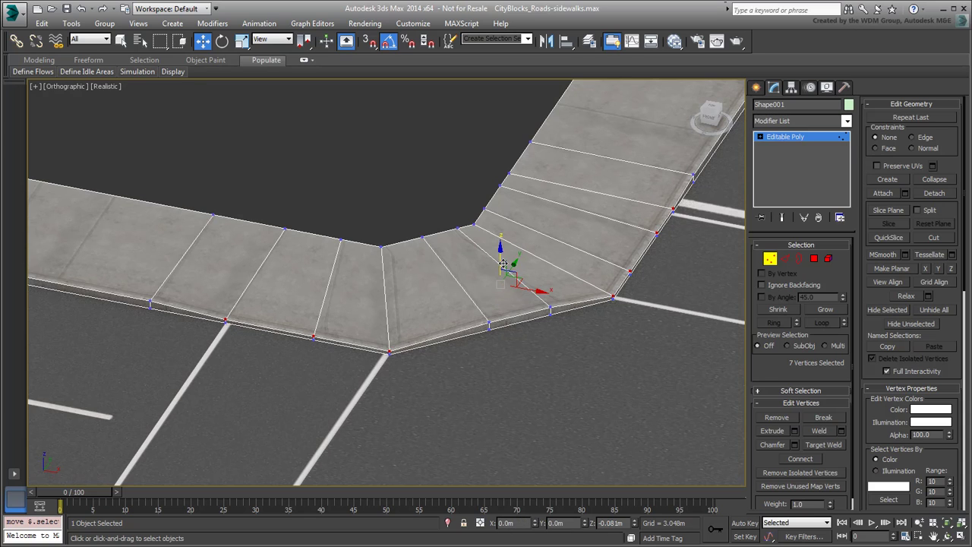
Step: Try to bow the diagonal curb outward by moving the vertices of its two middle cuts
middle_click_drag(327, 325, 312, 286)
scroll(312, 287, "down", 2)
middle_click_drag(438, 328, 451, 390, "alt")
left_click_drag(434, 359, 511, 313)
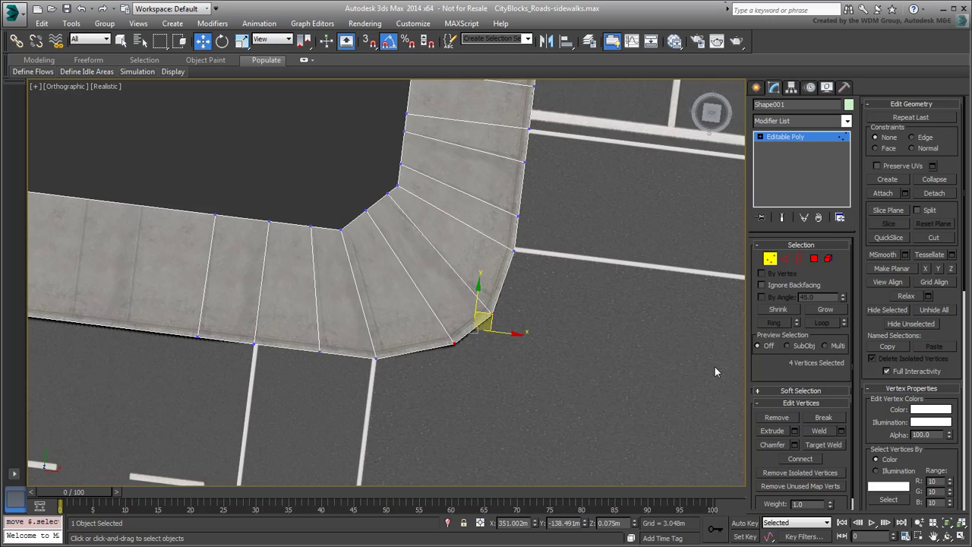
left_click(633, 298)
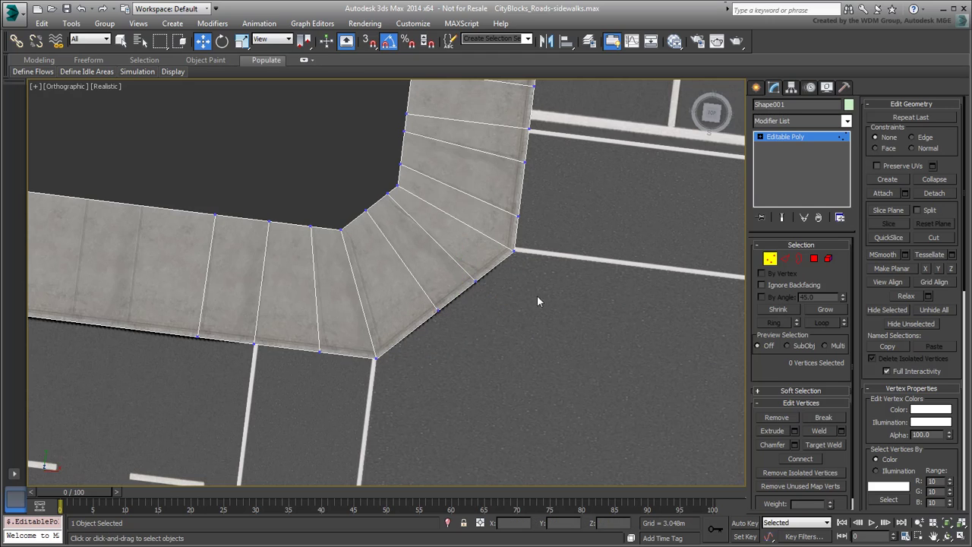
Step: Select the straight sidewalk segments on both sides of the corner across the road and QuickSlice each one close to the corner
scroll(532, 297, "down", 4)
scroll(461, 308, "down", 2)
middle_click_drag(548, 326, 359, 315, "alt")
left_click(813, 259)
left_click_drag(378, 223, 426, 232)
left_click_drag(494, 281, 497, 302)
left_click(507, 323, "ctrl")
left_click(888, 237)
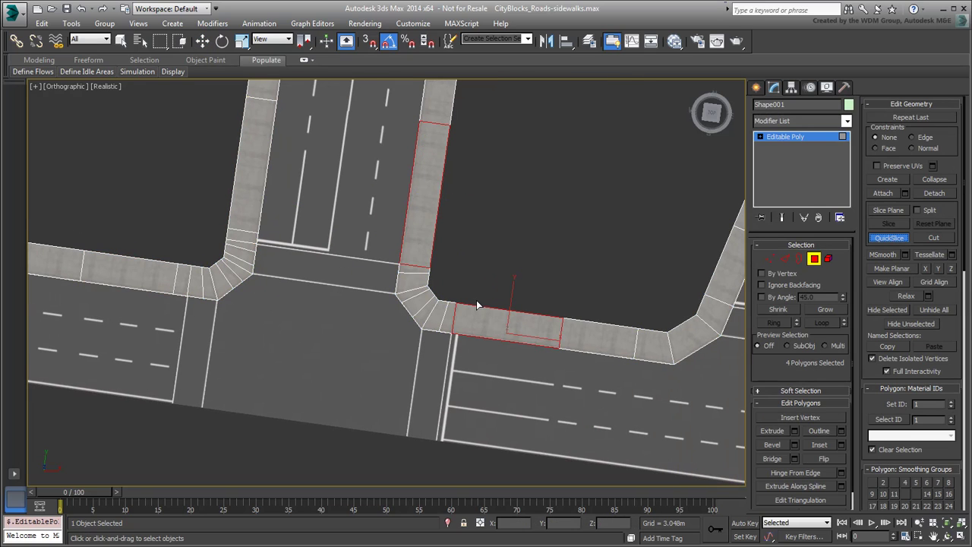
left_click(478, 304)
left_click(471, 343)
right_click(397, 247)
Step: Select the six upper outer curb vertices where this corner meets its two crosswalks and lower them toward the road
key("1")
middle_click_drag(348, 327, 367, 303, "alt")
left_click(356, 283)
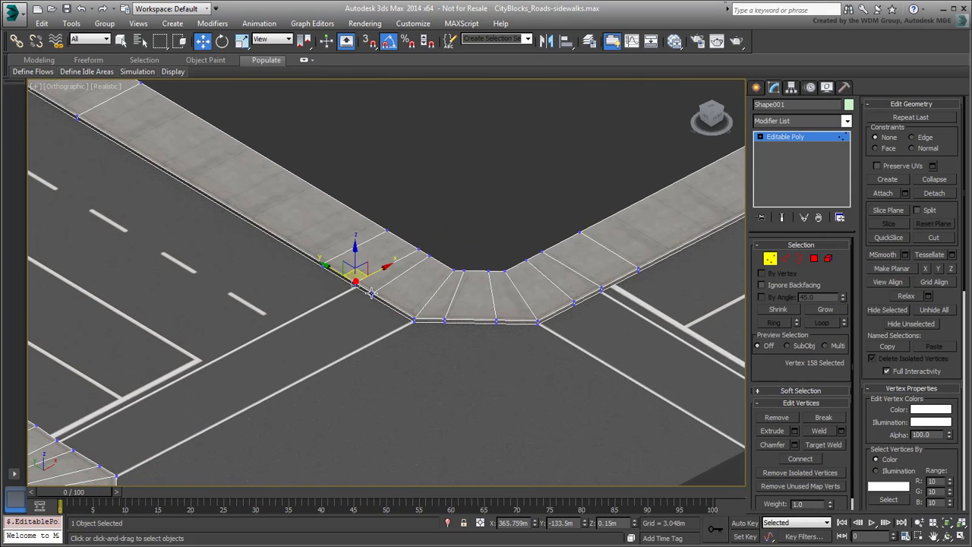
left_click(372, 294, "ctrl")
left_click(413, 319, "ctrl")
left_click(537, 322, "ctrl")
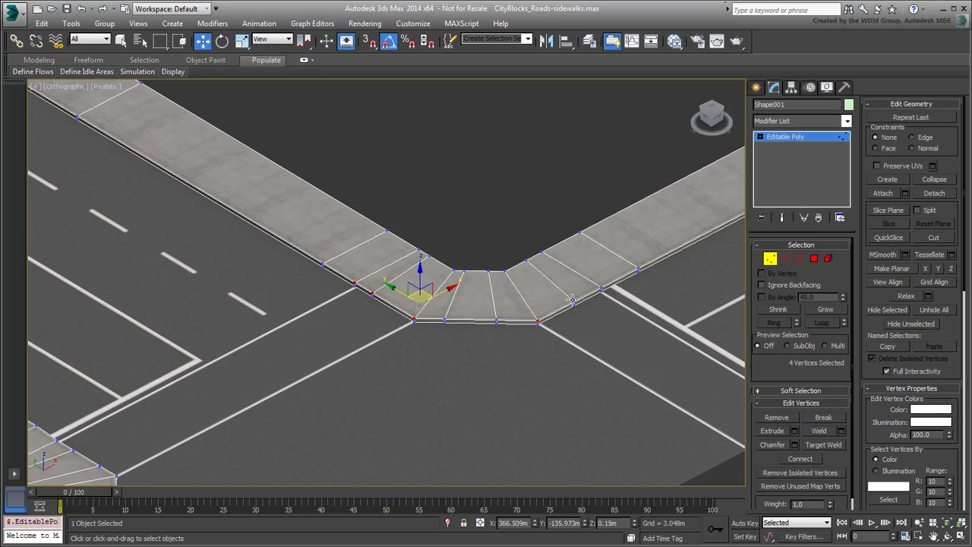
left_click(573, 303, "ctrl")
left_click(600, 290, "ctrl")
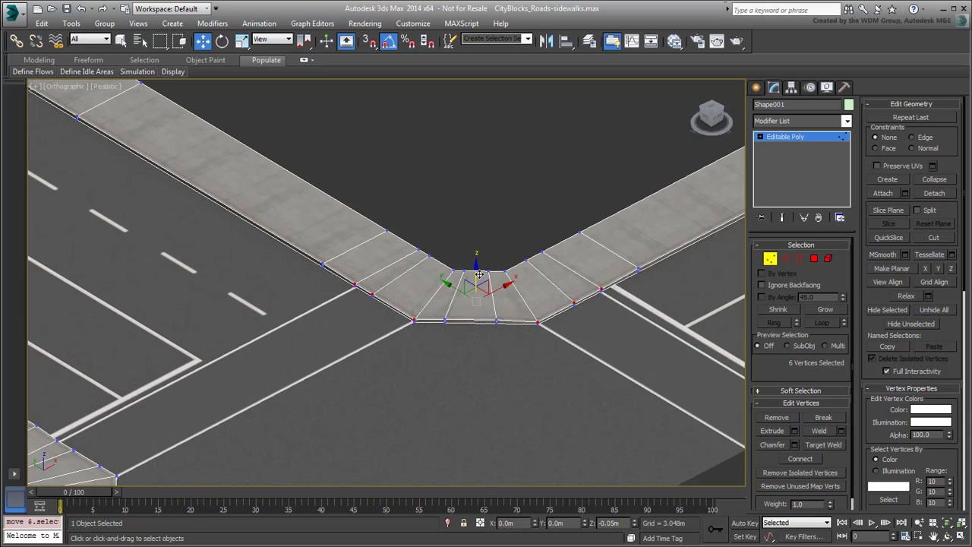
left_click(464, 175)
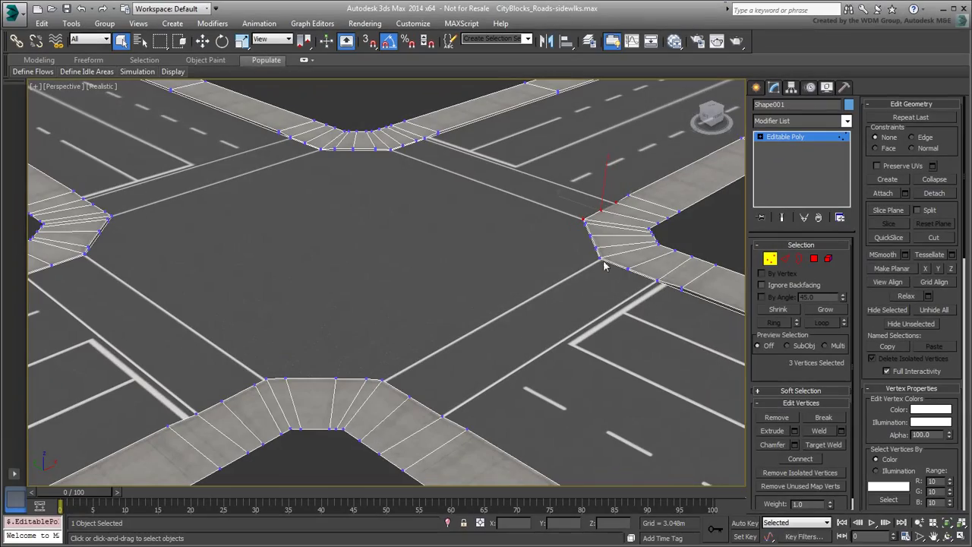
Step: Add the second crosswalk's three upper curb vertices to the selection and lower all six vertices toward the road
left_click(600, 259, "ctrl")
left_click(628, 269, "ctrl")
left_click(657, 281, "ctrl")
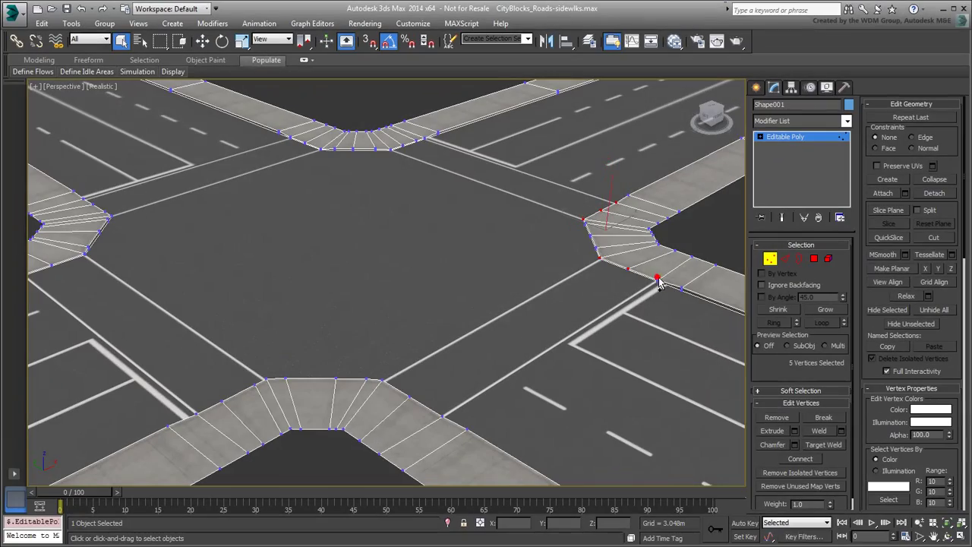
right_click(591, 293)
left_click(601, 297)
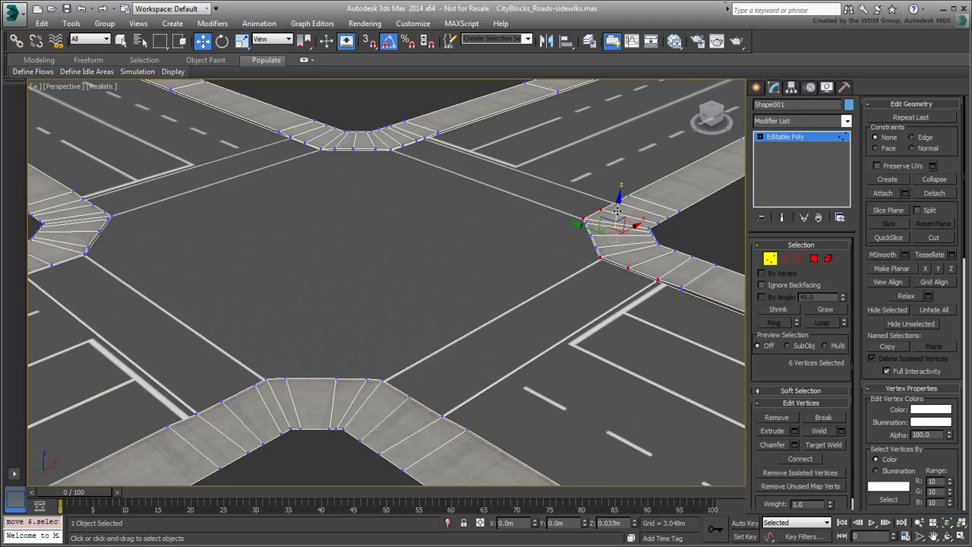
left_click(583, 304)
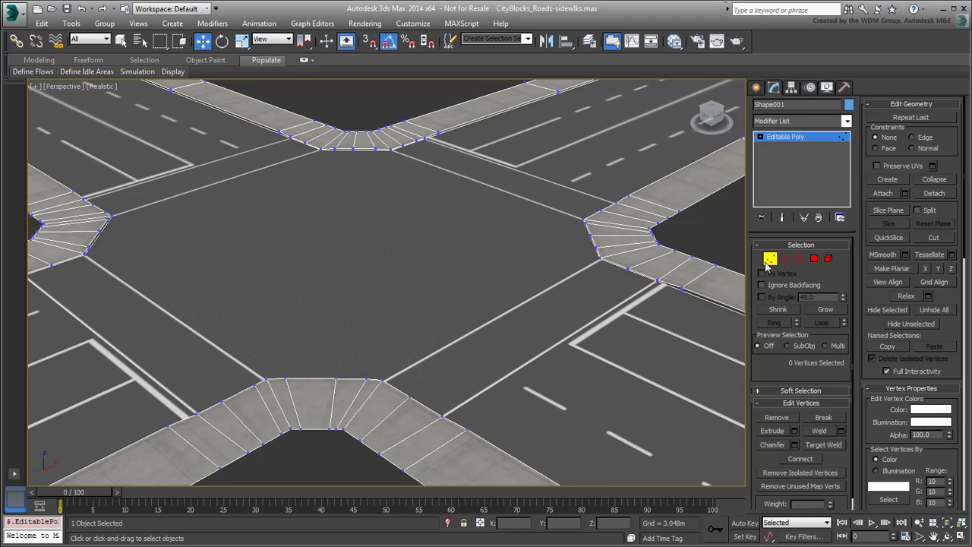
Step: Leave vertex editing, select CityBlock-A and attach the sidewalk object to it
left_click(768, 258)
scroll(468, 269, "down", 3)
middle_click_drag(493, 295, 464, 314, "alt")
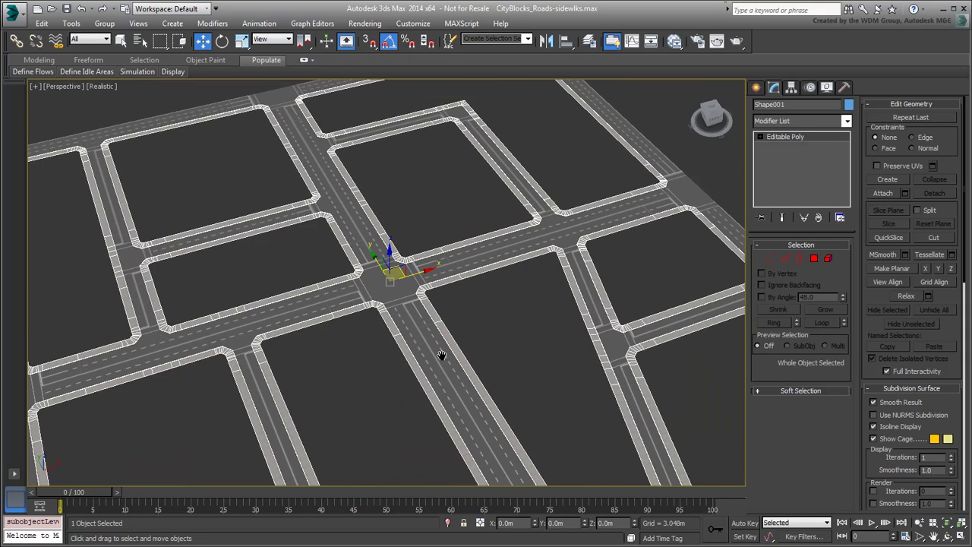
middle_click_drag(515, 385, 416, 325, "alt")
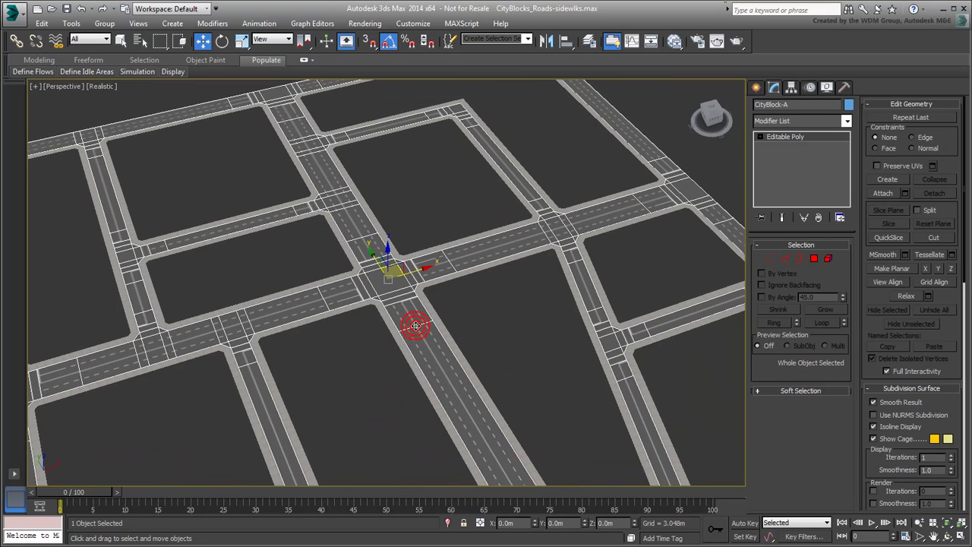
left_click(881, 193)
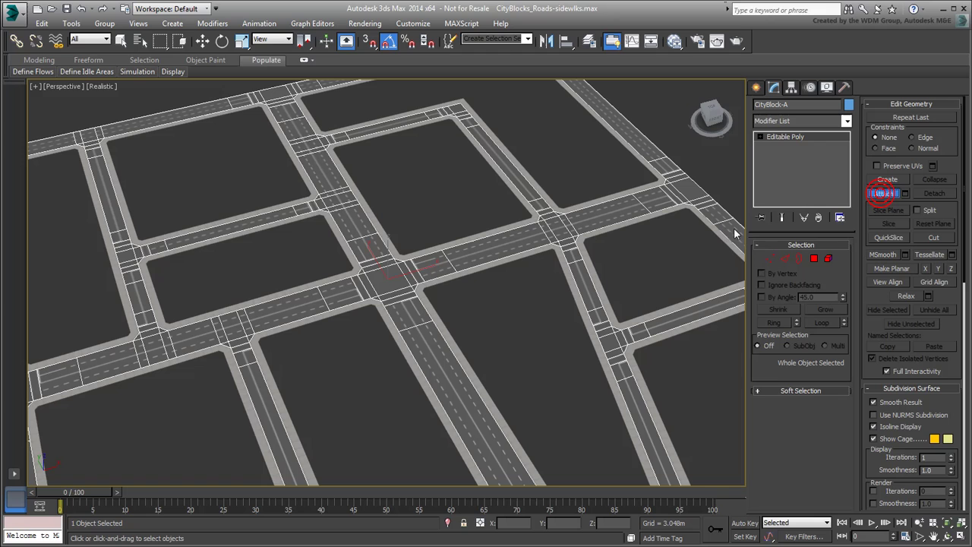
left_click(437, 317)
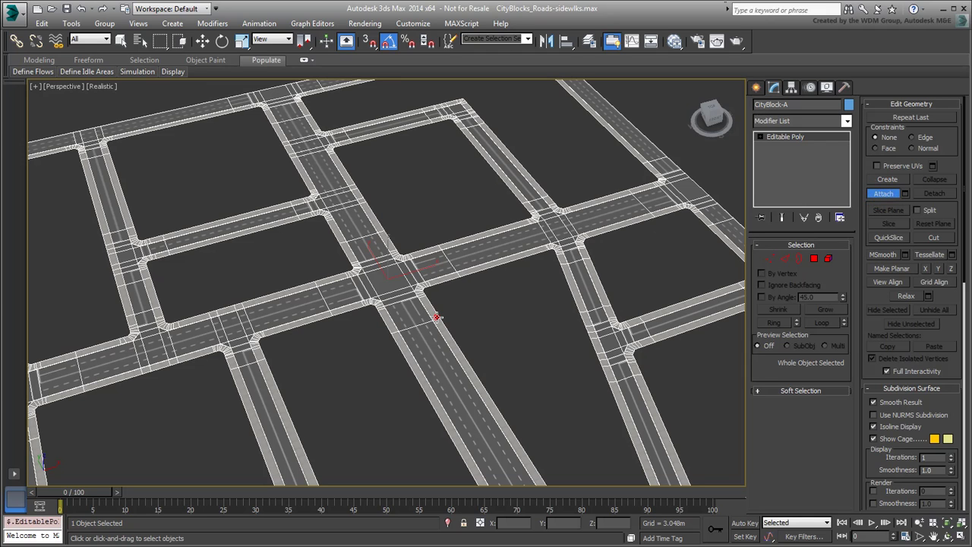
right_click(476, 313)
scroll(447, 320, "up", 6)
scroll(495, 310, "down", 6)
key("z")
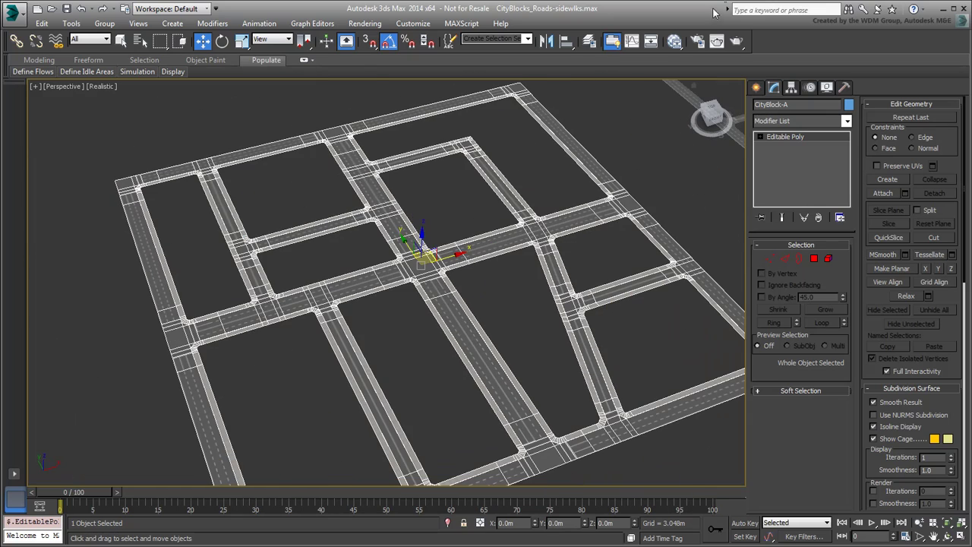
Step: Clear all nodes from the Slate Material Editor's Roads view and pick CityBlock-A's combined material from the model into it
left_click(675, 41)
scroll(240, 268, "down", 3)
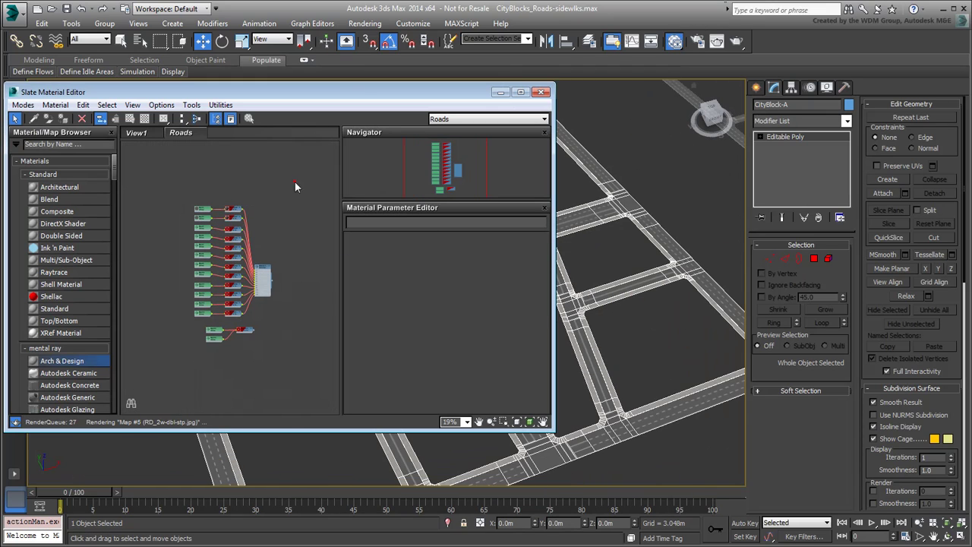
left_click_drag(296, 185, 179, 356)
key("Delete")
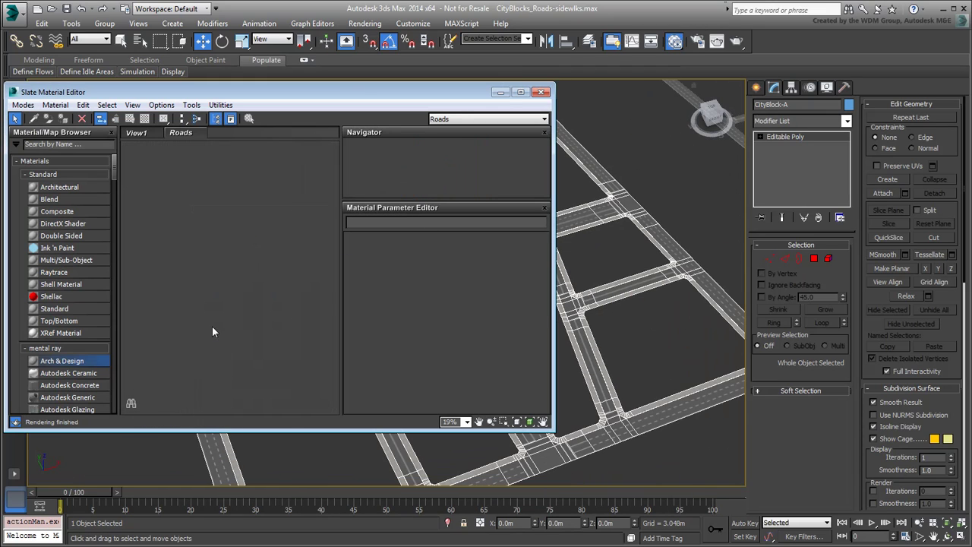
left_click(33, 118)
left_click(558, 293)
scroll(208, 243, "down", 4)
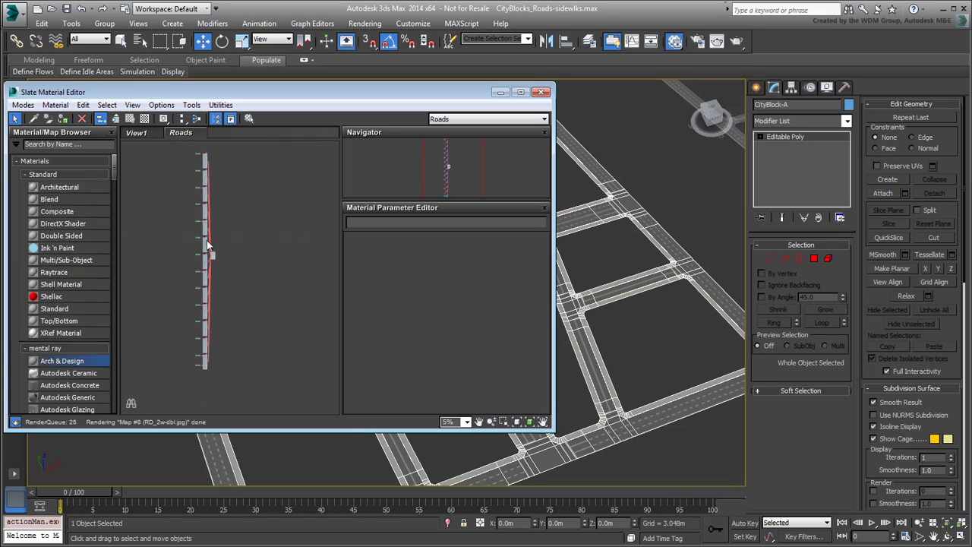
Step: Collapse all the material nodes, lay them out neatly, and expand the Multi/Sub-Object node
left_click_drag(238, 147, 168, 389)
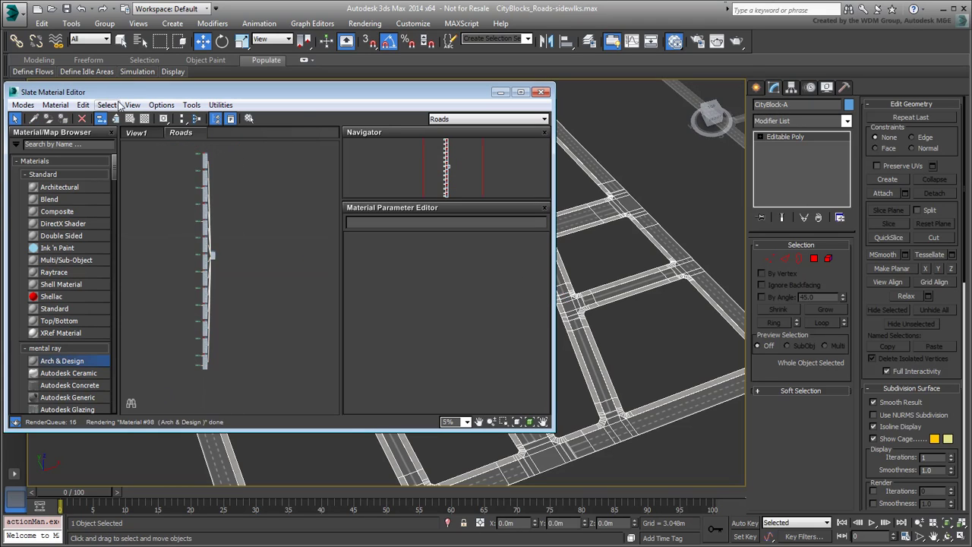
left_click(132, 105)
left_click(155, 268)
left_click(196, 119)
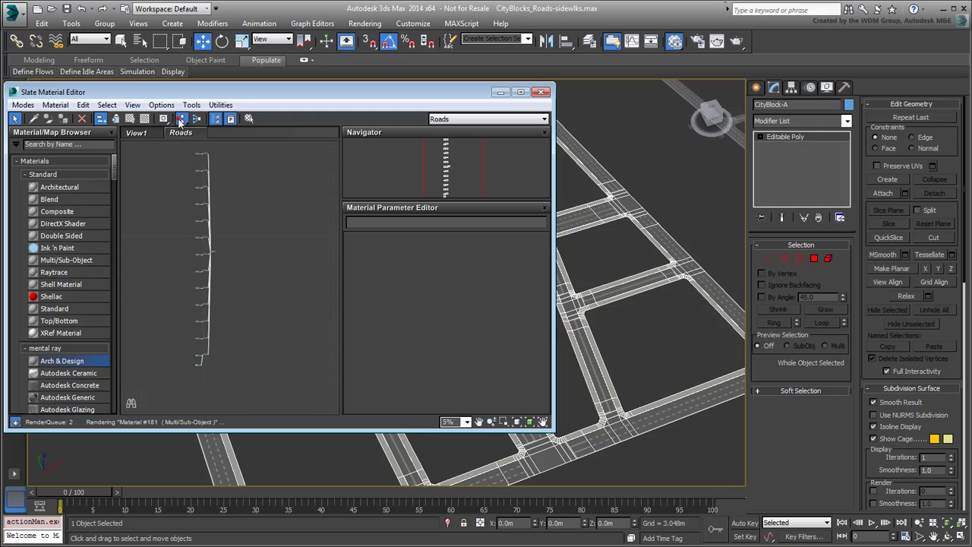
left_click(302, 271)
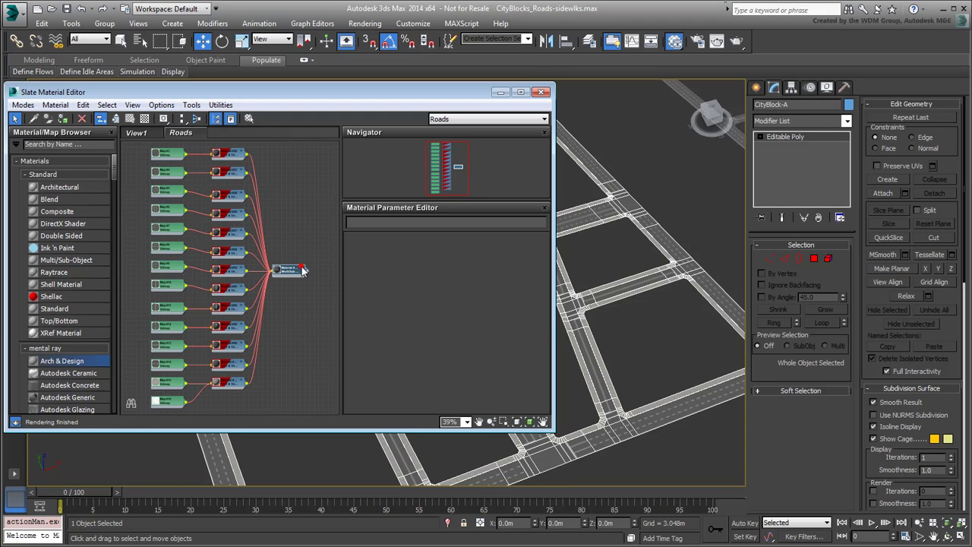
left_click(301, 267)
Step: Examine the sidewalk material and its two bitmap maps within the Multi/Sub-Object node tree, and close the material editor
scroll(216, 349, "down", 1)
middle_click_drag(216, 350, 257, 249)
scroll(247, 297, "up", 4)
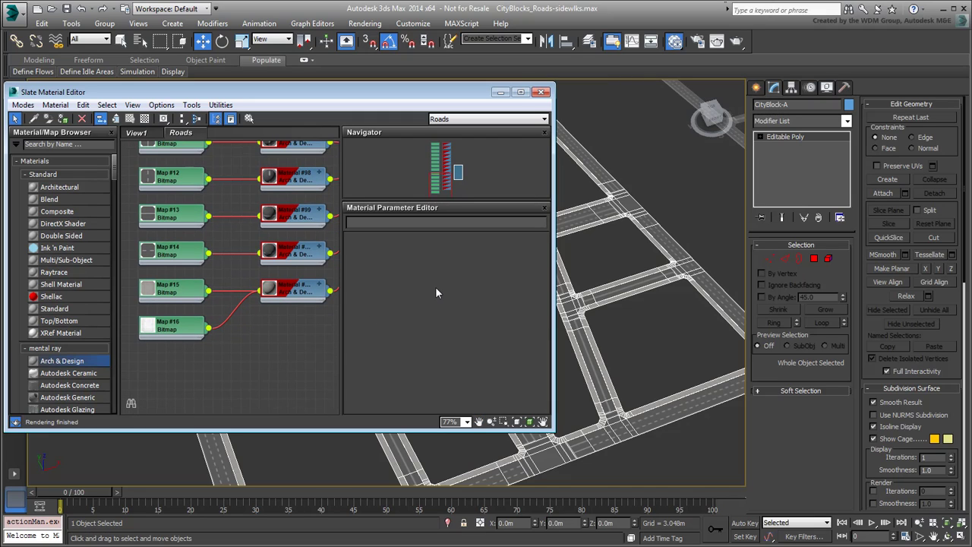
scroll(221, 271, "down", 4)
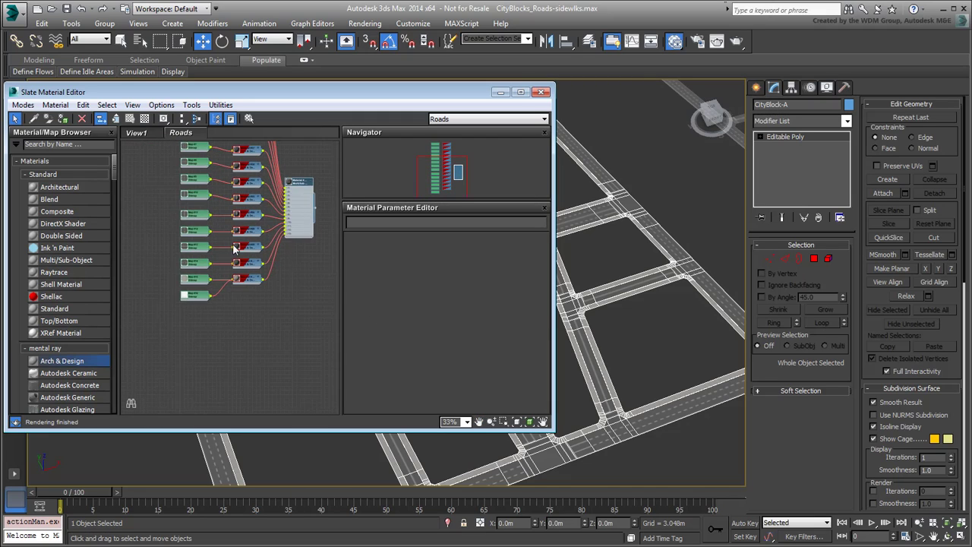
middle_click(236, 309)
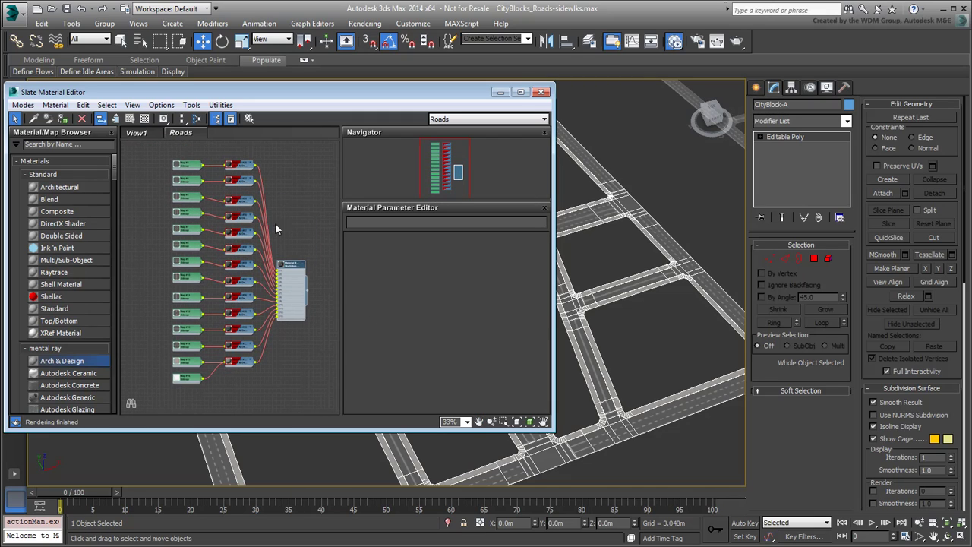
left_click(540, 92)
Step: Deselect the city block and inspect the sidewalks and lowered curbs around the central intersection
left_click(683, 199)
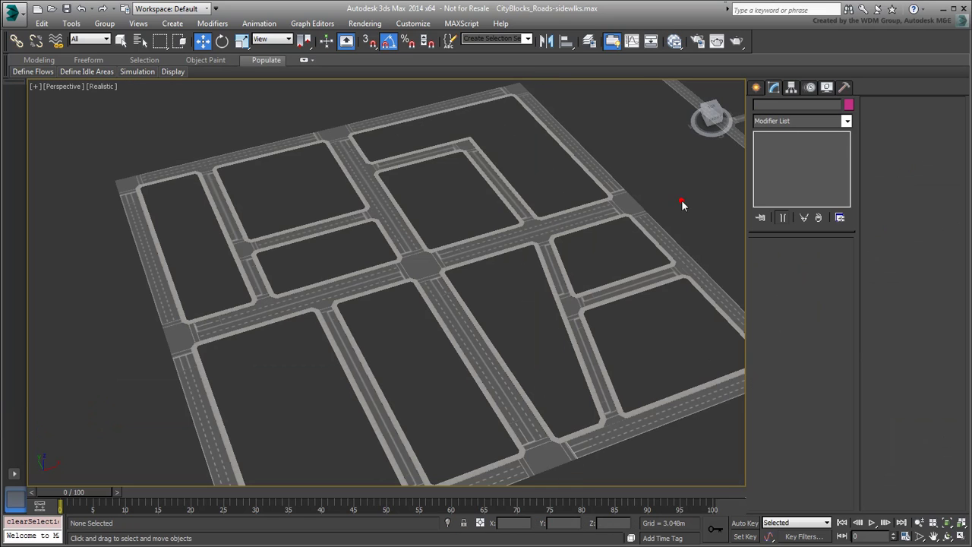
middle_click_drag(499, 269, 423, 250)
scroll(401, 291, "up", 6)
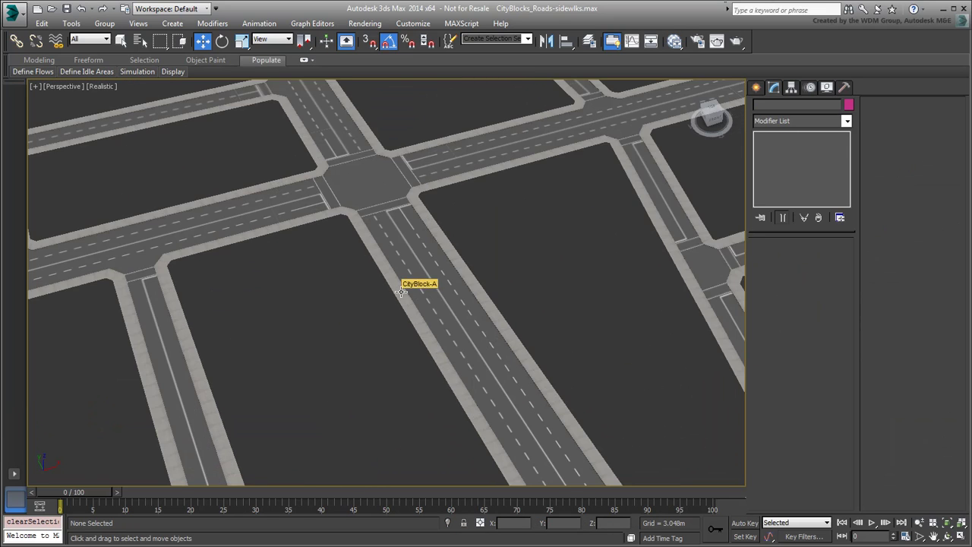
scroll(386, 316, "down", 3)
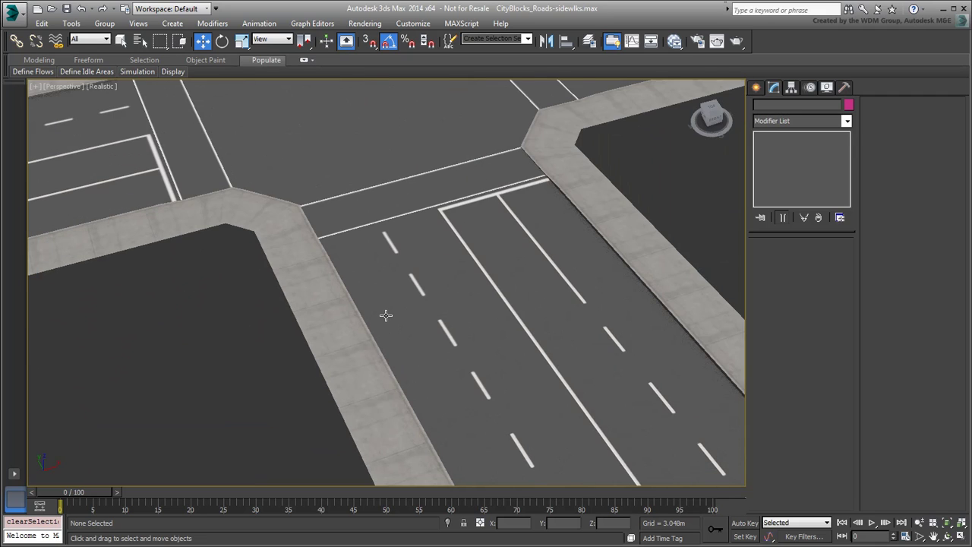
scroll(419, 308, "down", 3)
middle_click_drag(456, 330, 460, 379)
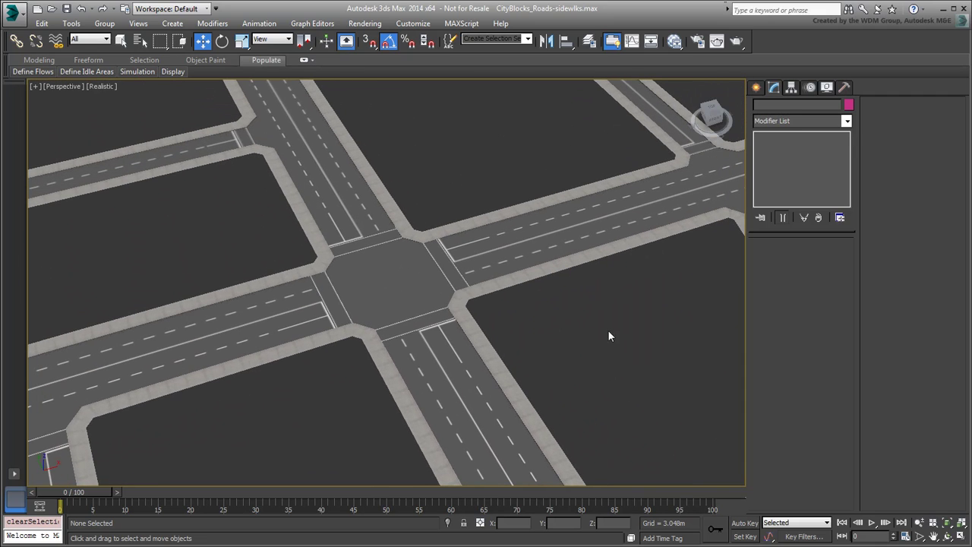